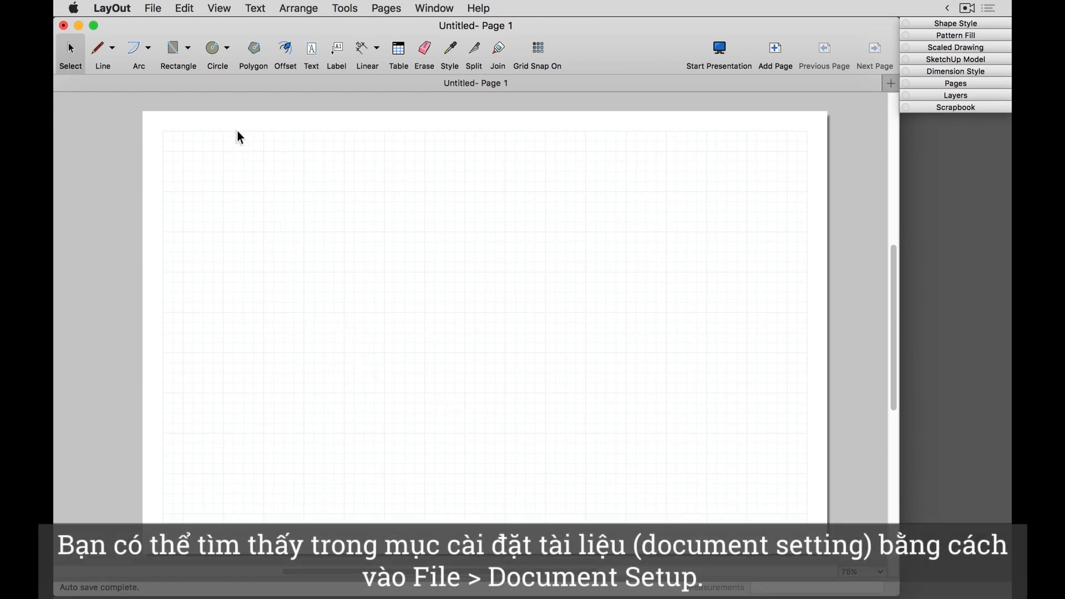
# Step: Open the document setup, show its Grid settings and position the dialog so the page grid stays in view
pyautogui.click(158, 8)
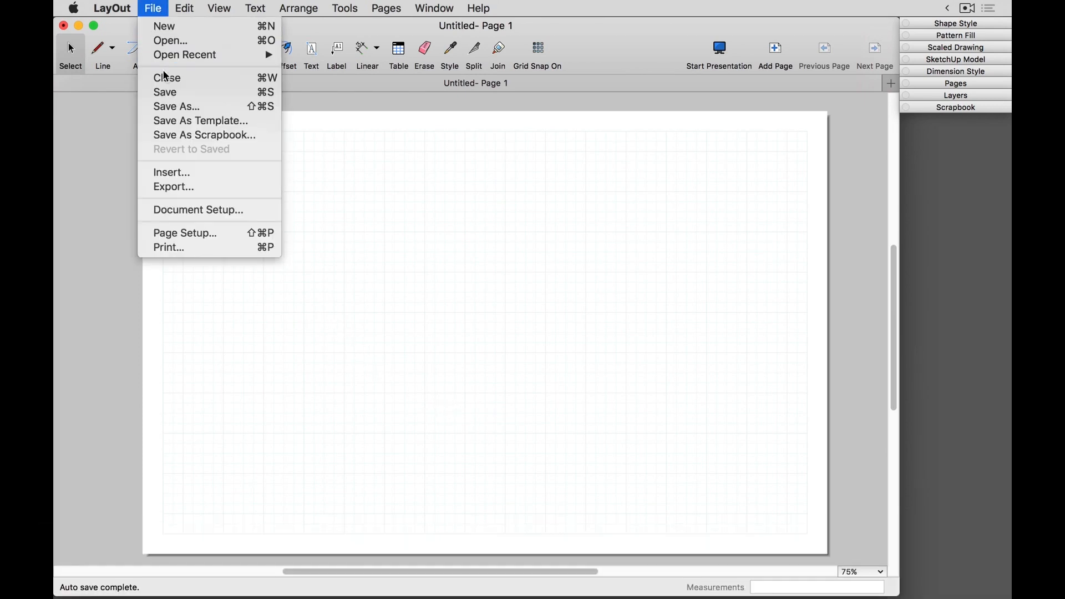
pyautogui.click(189, 210)
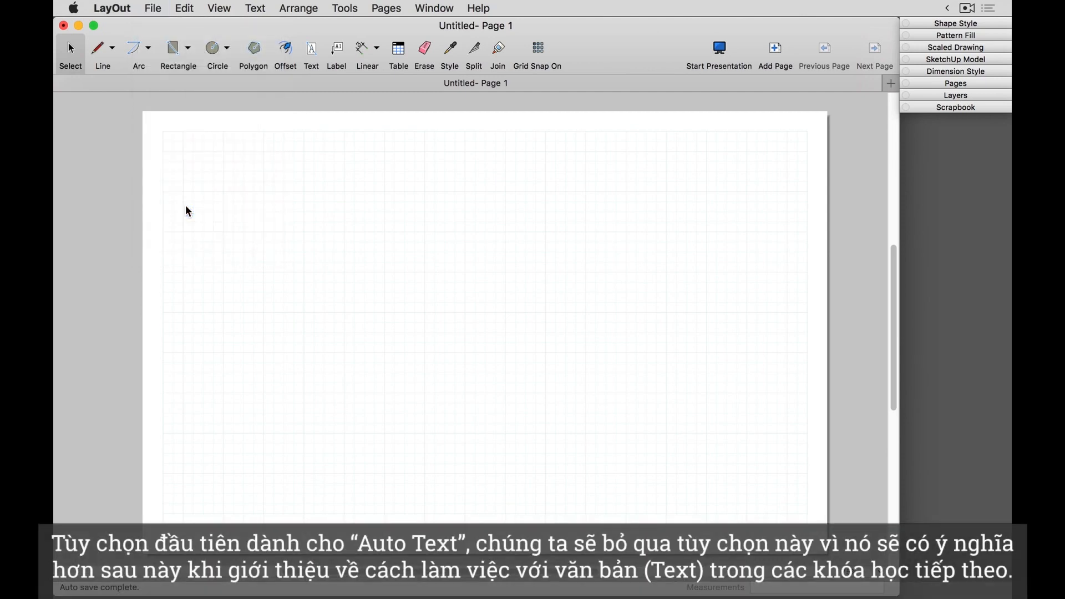
pyautogui.click(197, 91)
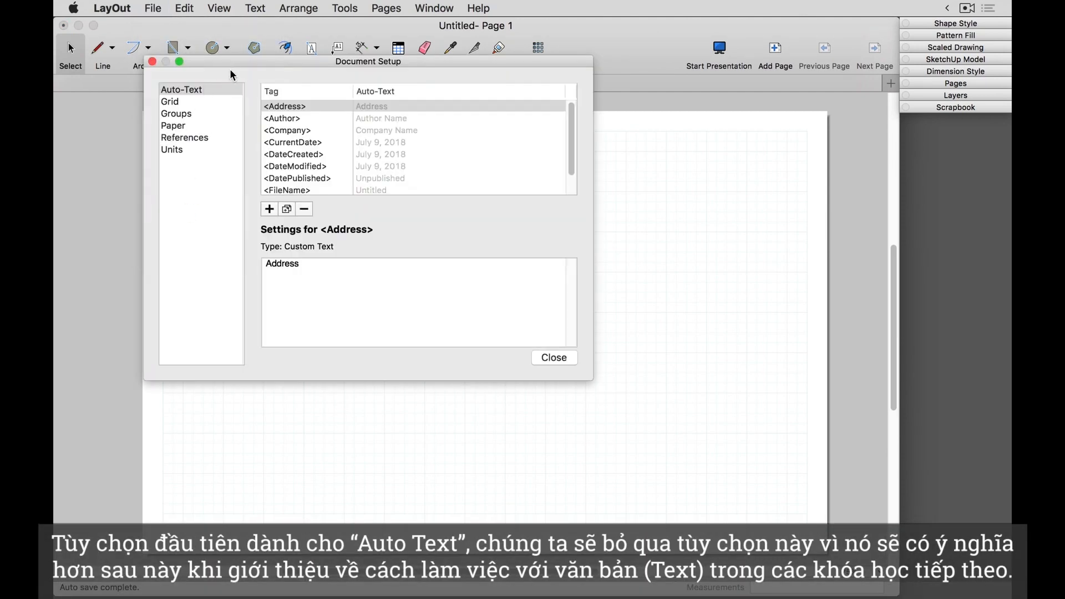
pyautogui.moveTo(237, 62); pyautogui.dragTo(404, 176)
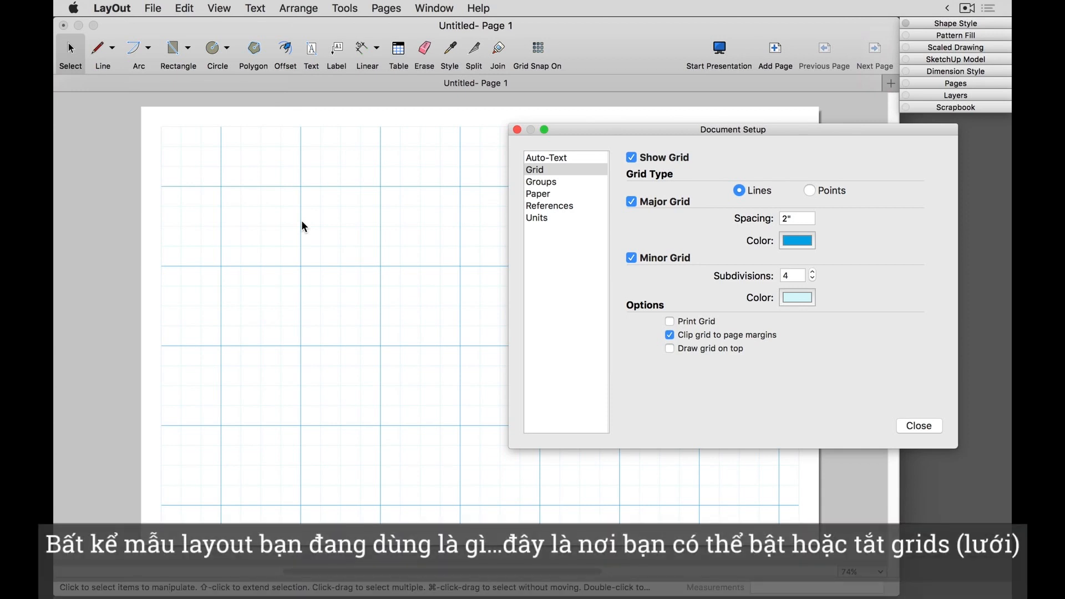
pyautogui.moveTo(594, 126); pyautogui.dragTo(484, 167)
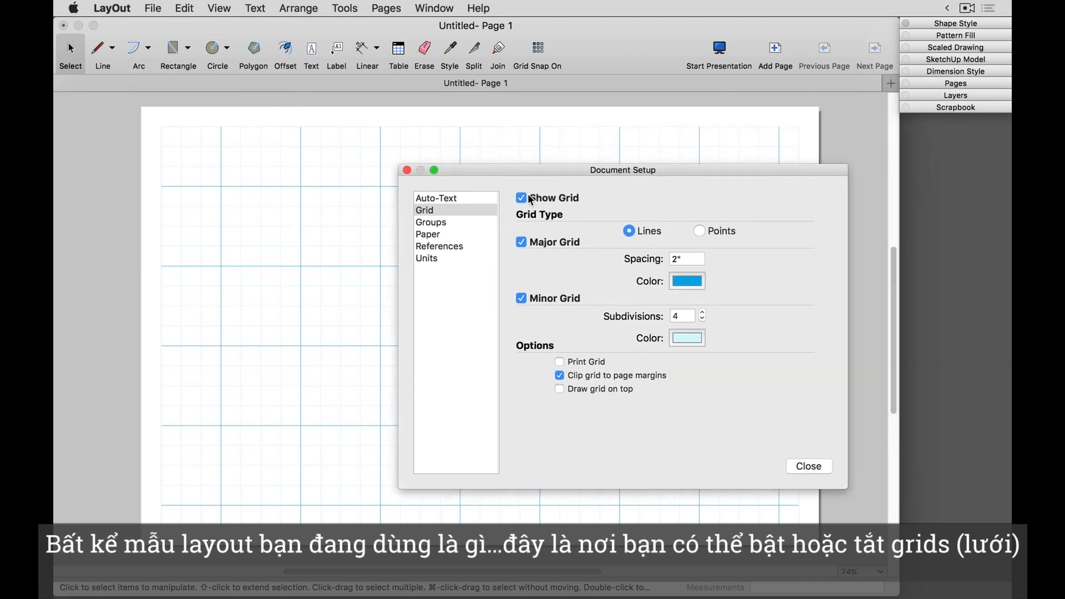
# Step: Try hiding the whole grid, the major grid and the minor grid one at a time, restoring each one
pyautogui.click(521, 198)
pyautogui.click(522, 199)
pyautogui.click(521, 242)
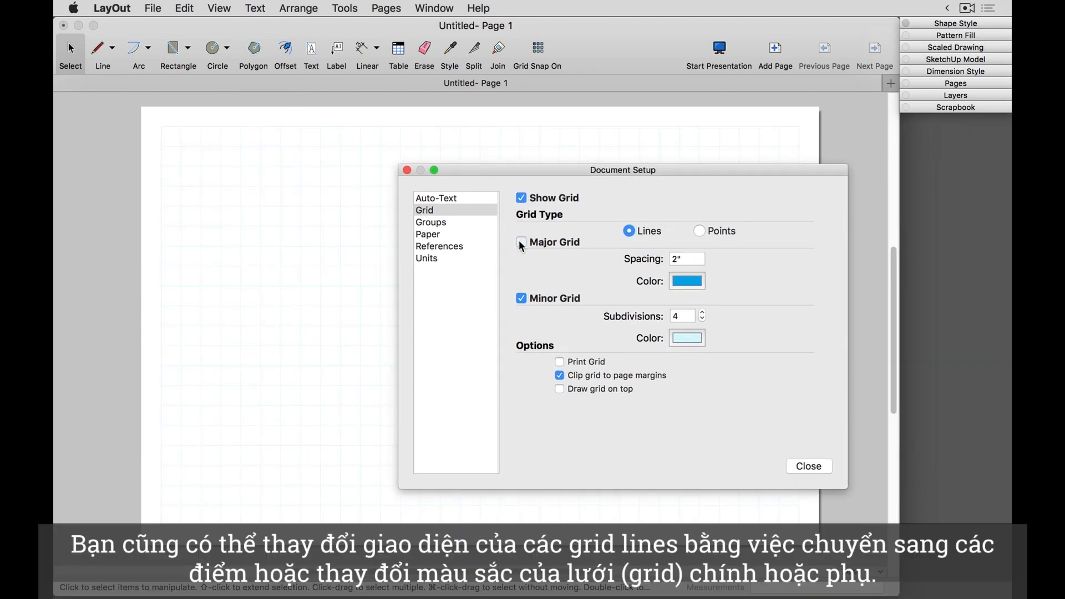
pyautogui.click(521, 242)
pyautogui.click(520, 300)
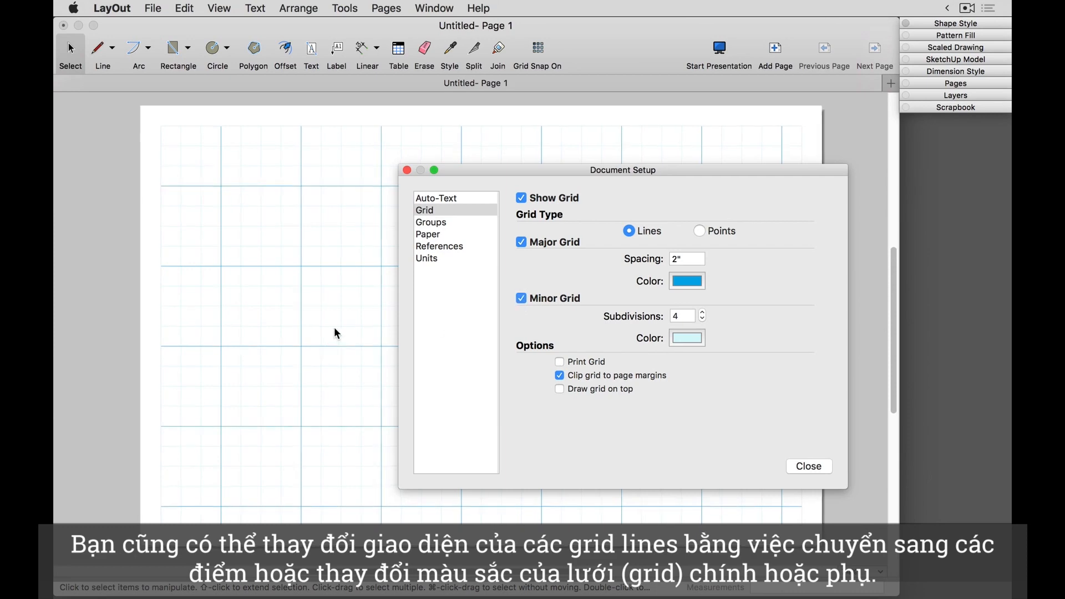
pyautogui.scroll(5, 349, 311)
pyautogui.click(519, 300)
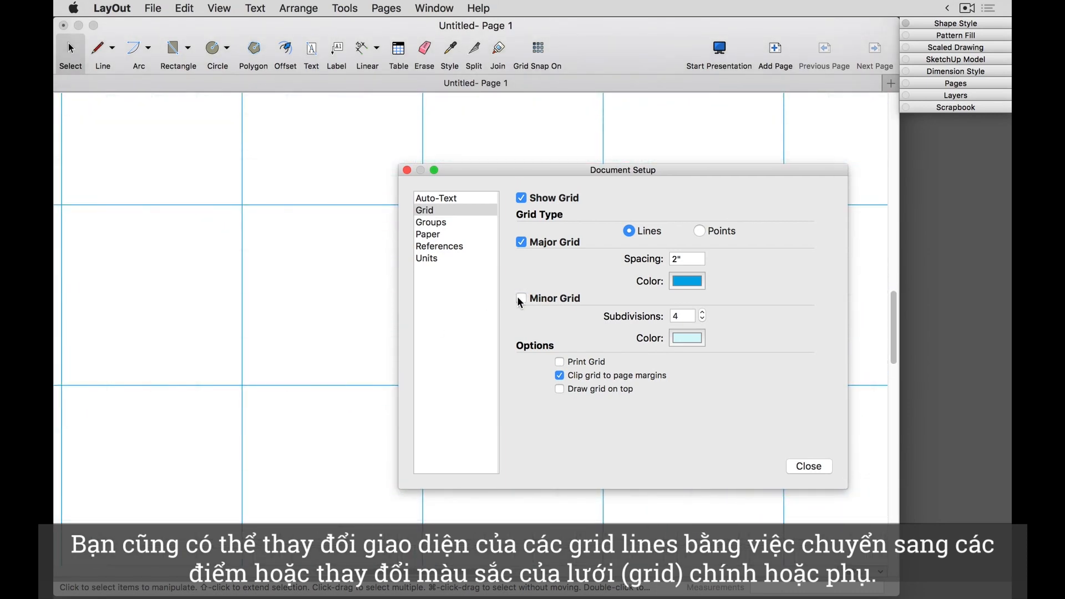
pyautogui.click(520, 300)
# Step: Try the Points grid type and return the grid type to Lines
pyautogui.click(701, 231)
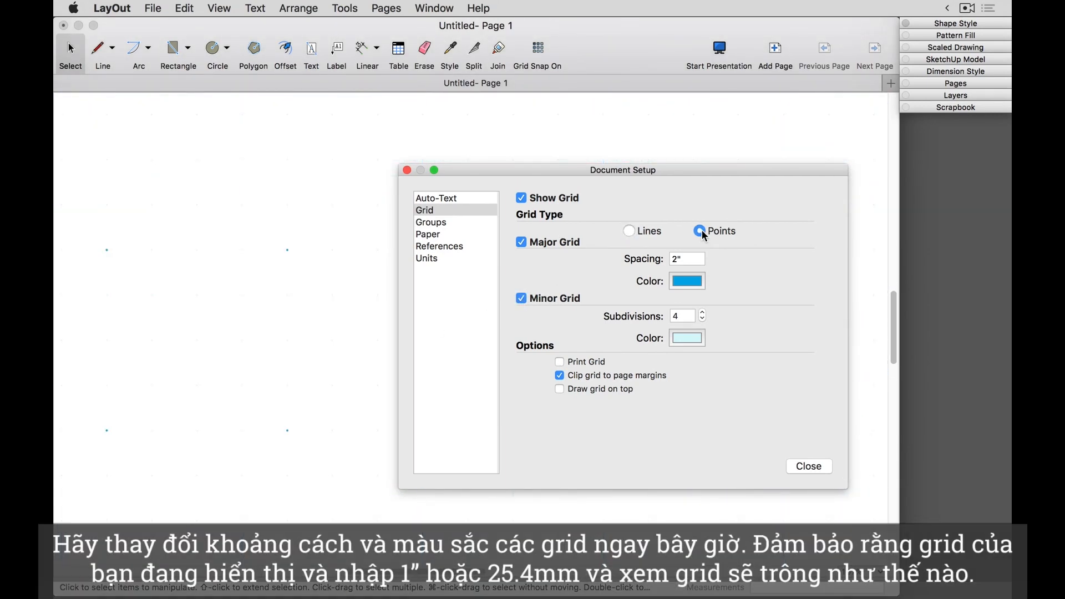
pyautogui.scroll(-3, 319, 274)
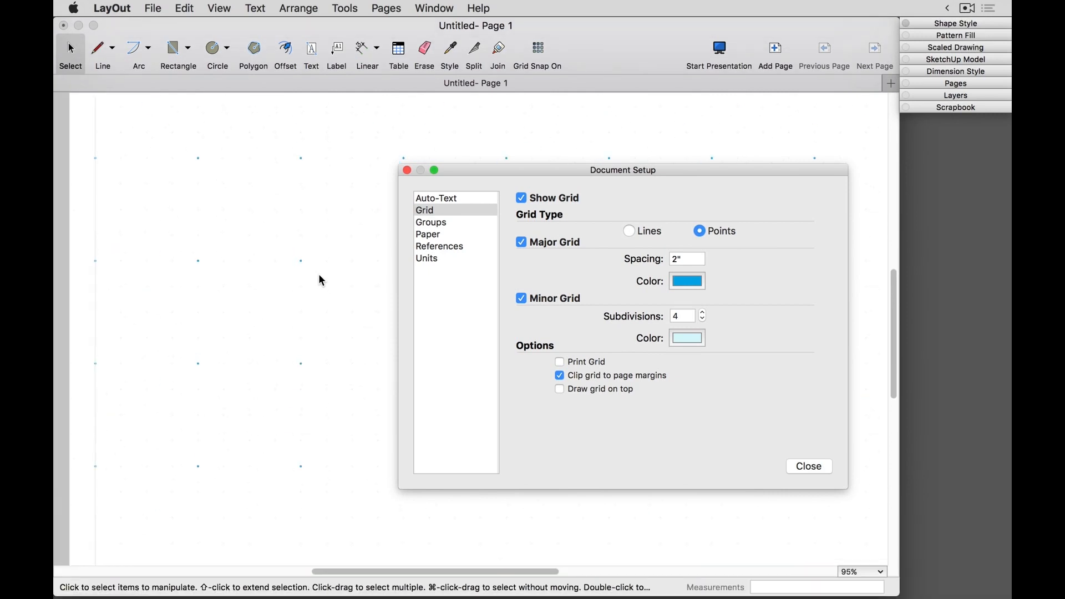
pyautogui.click(630, 230)
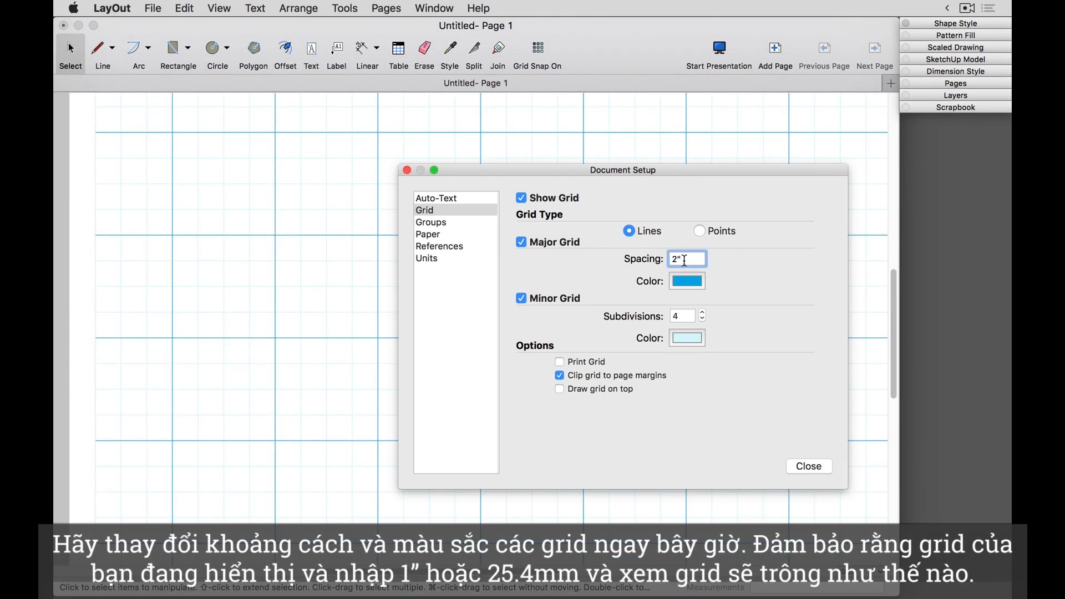
# Step: Set the major grid spacing to 1" and its color to Strawberry
pyautogui.moveTo(685, 260); pyautogui.dragTo(661, 258)
pyautogui.write('1"')
pyautogui.press('Return')
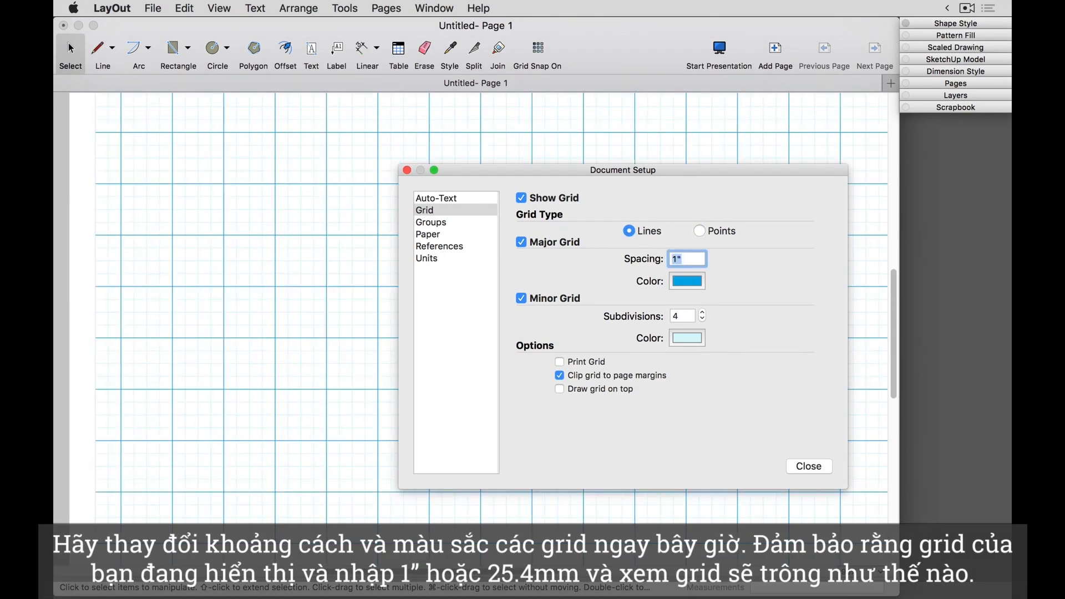
pyautogui.click(682, 283)
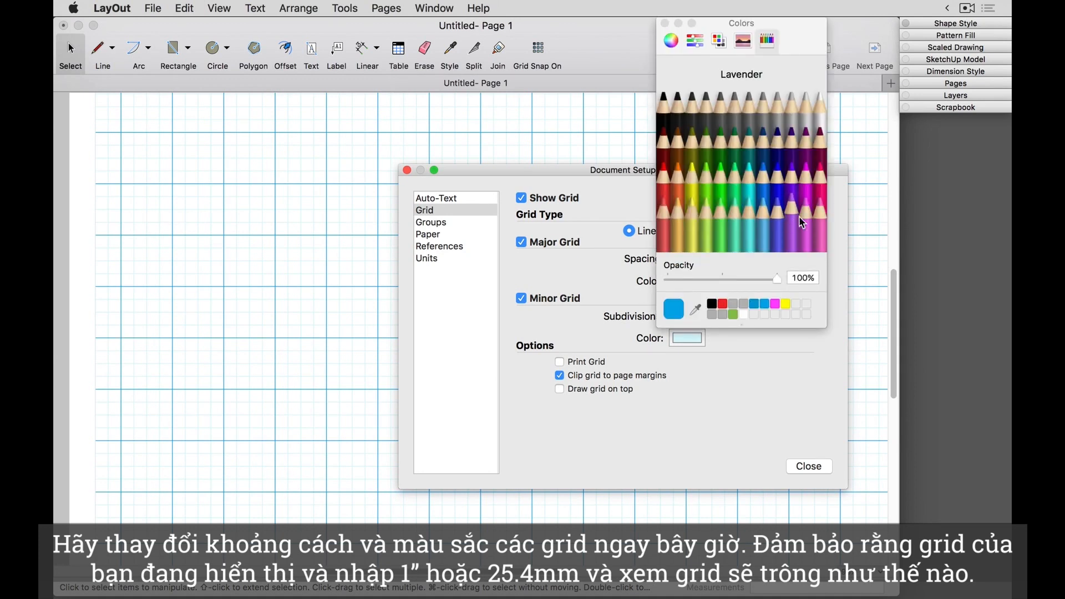
pyautogui.click(823, 183)
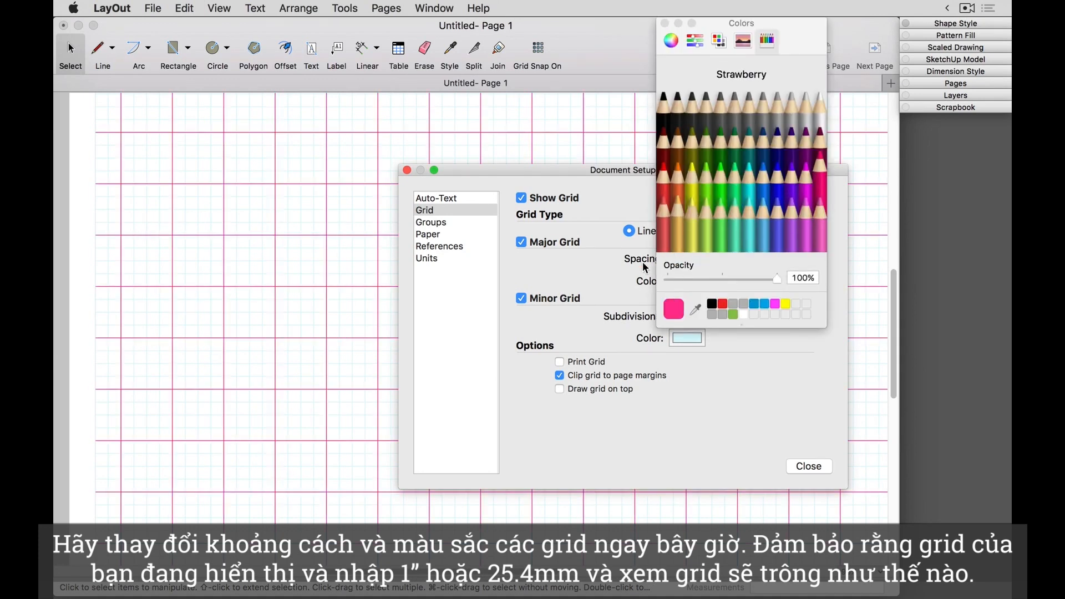
pyautogui.click(708, 284)
# Step: Color the minor grid Carnation at 41% opacity and set its subdivisions to 2
pyautogui.click(683, 341)
pyautogui.click(819, 220)
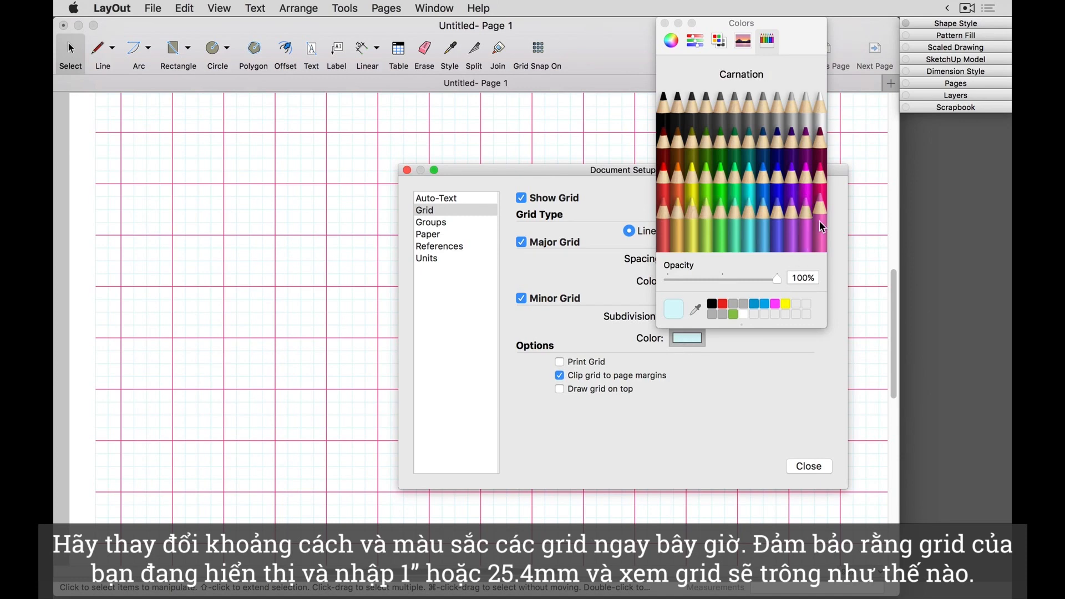
pyautogui.moveTo(777, 278); pyautogui.dragTo(713, 279)
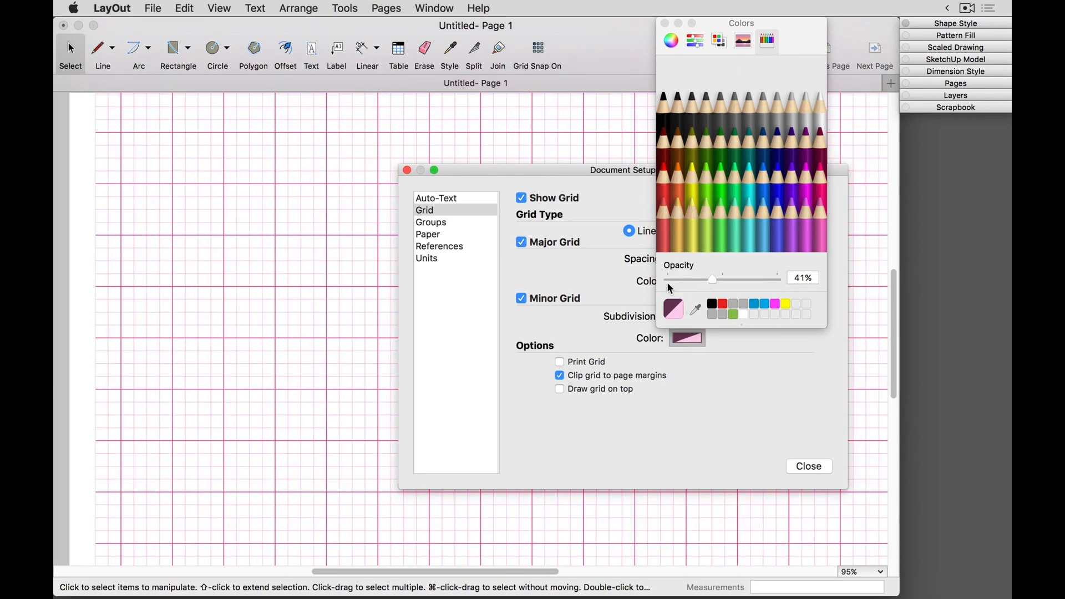
pyautogui.click(599, 287)
pyautogui.doubleClick(677, 316)
pyautogui.write('2')
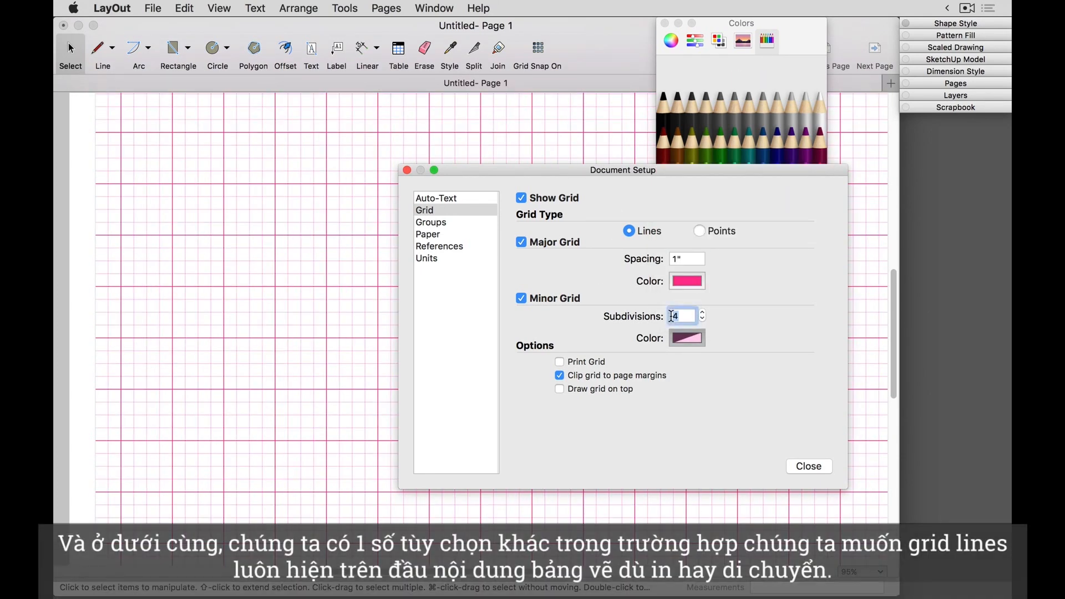
pyautogui.press('Return')
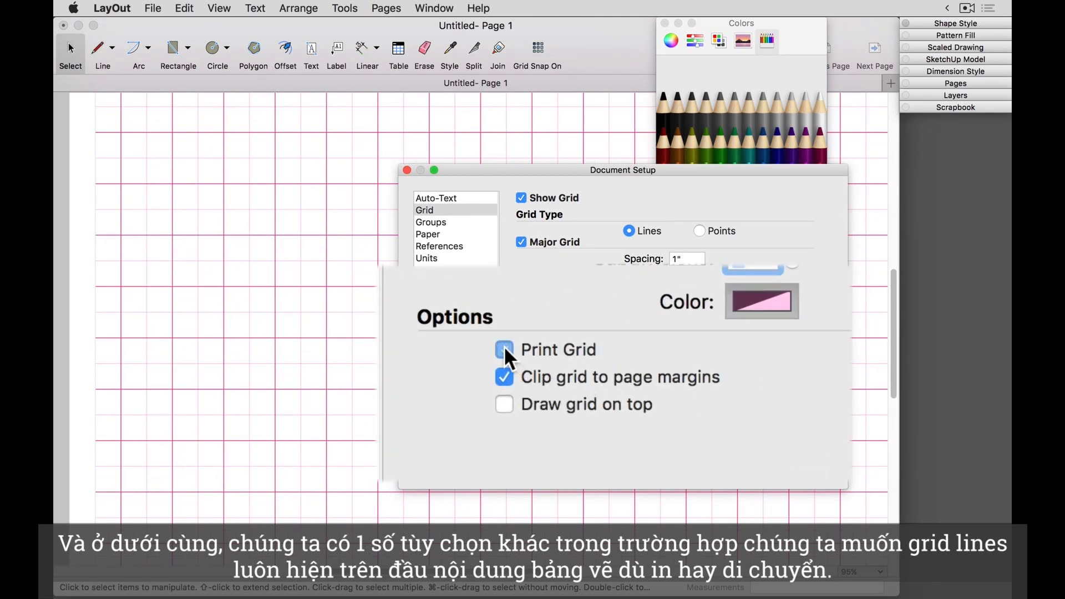
# Step: Disable clipping the grid to the page margins and enable drawing the grid on top
pyautogui.click(505, 376)
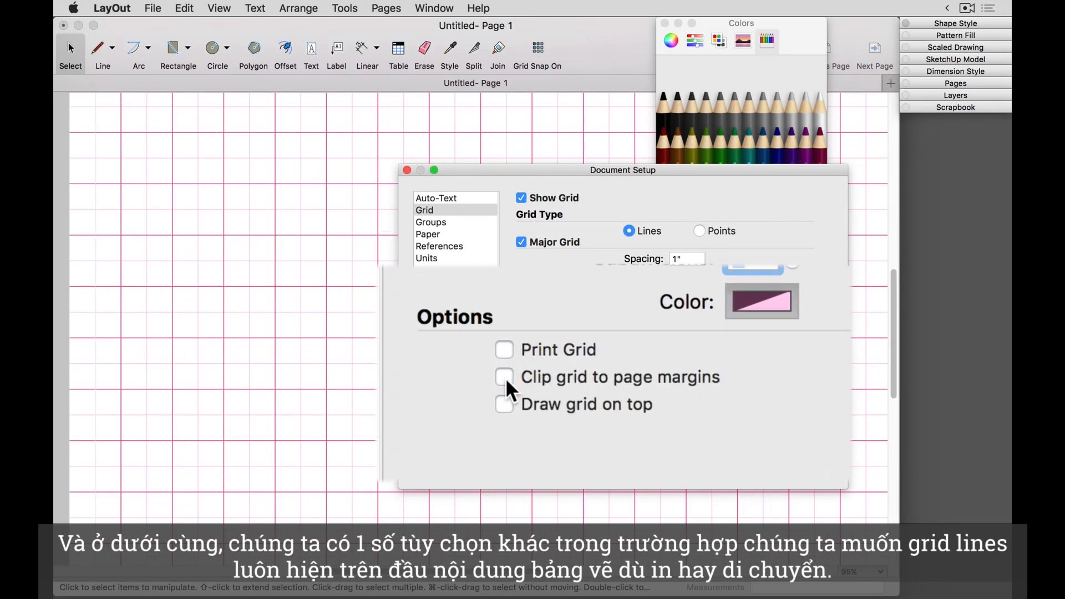
pyautogui.click(505, 404)
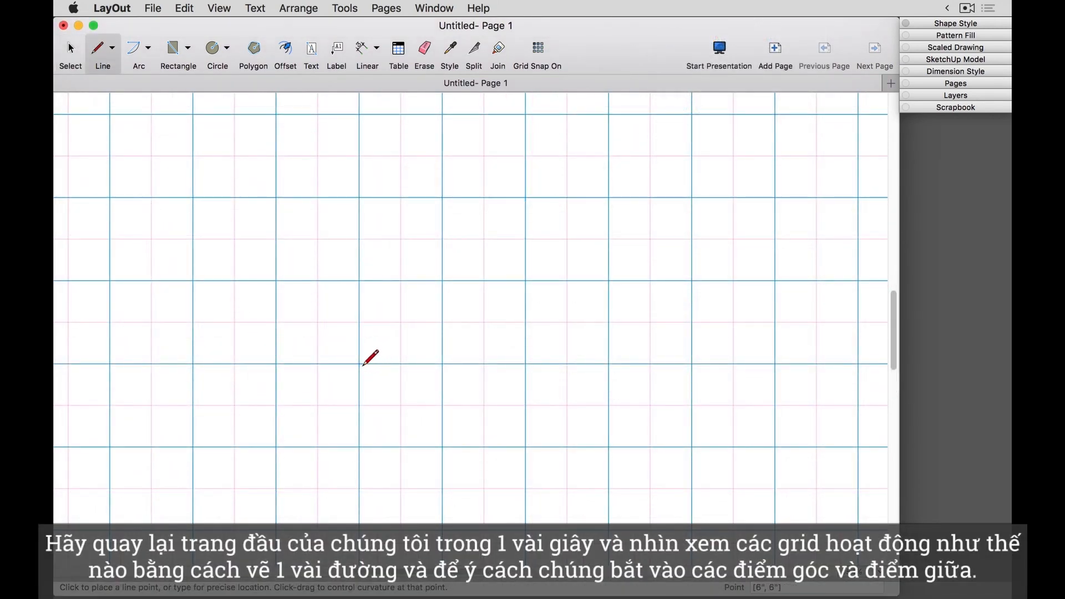
# Step: Draw a stepped line shape snapped to major grid corners: 1" right, 1" up, 1" right, 1" up, 2" left and 1" down
pyautogui.click(359, 364)
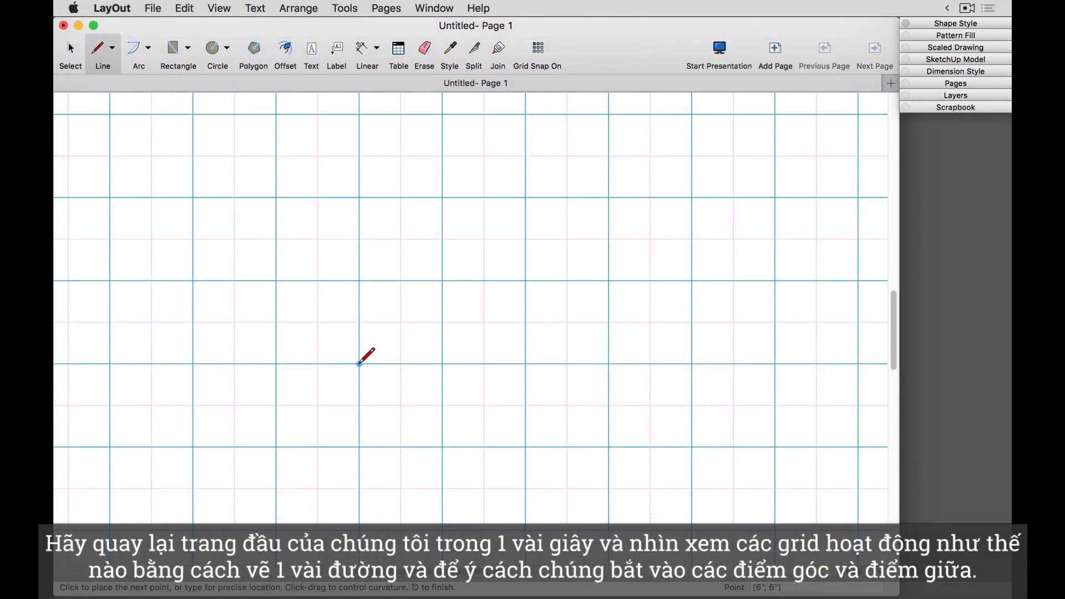
pyautogui.click(442, 364)
pyautogui.click(442, 281)
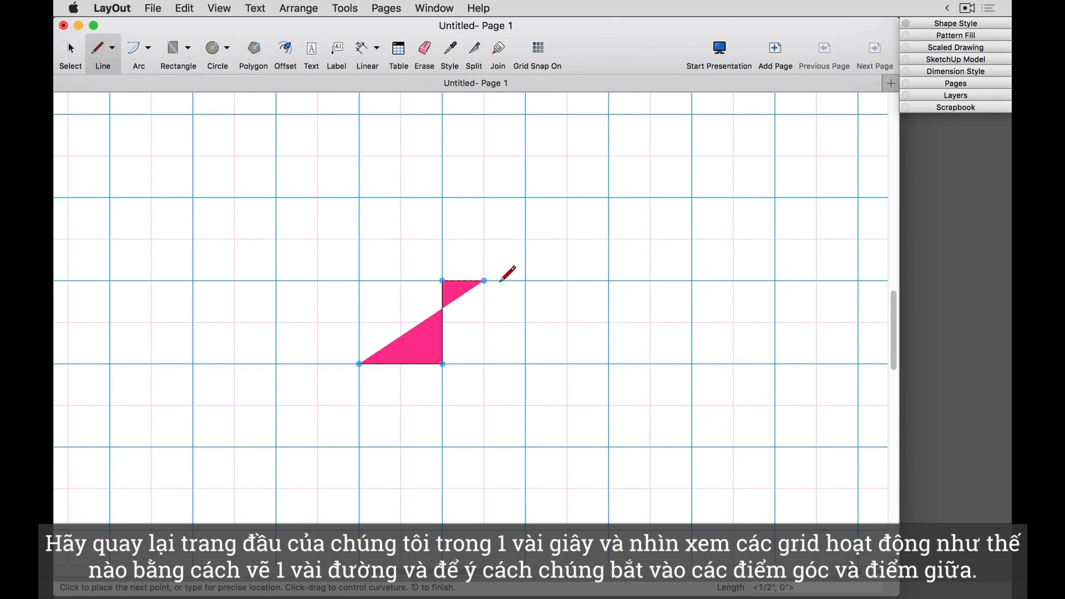
pyautogui.click(525, 281)
pyautogui.click(525, 198)
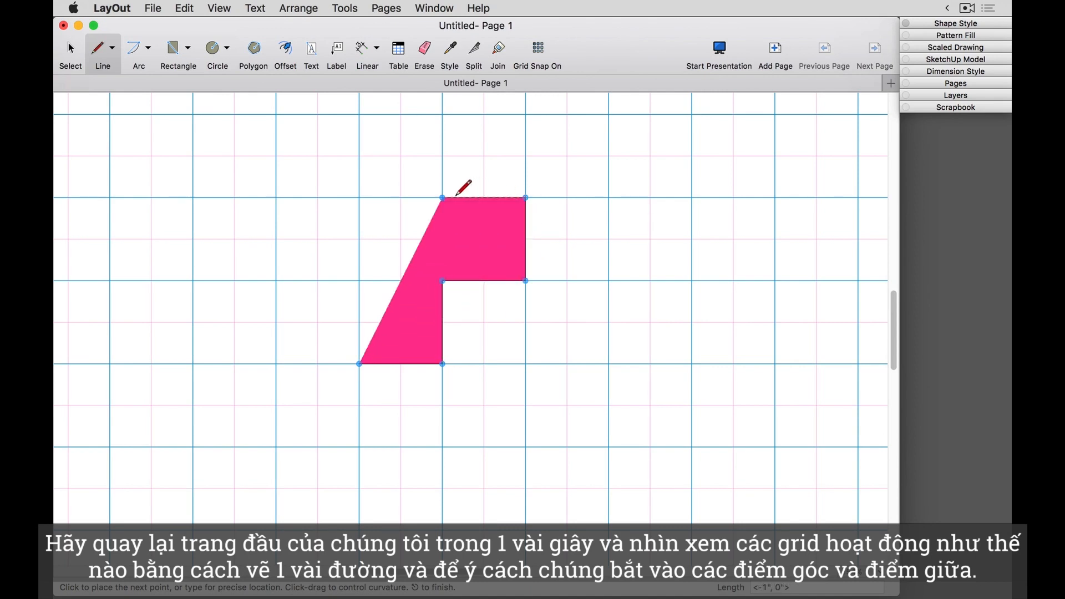
pyautogui.click(359, 197)
pyautogui.click(358, 280)
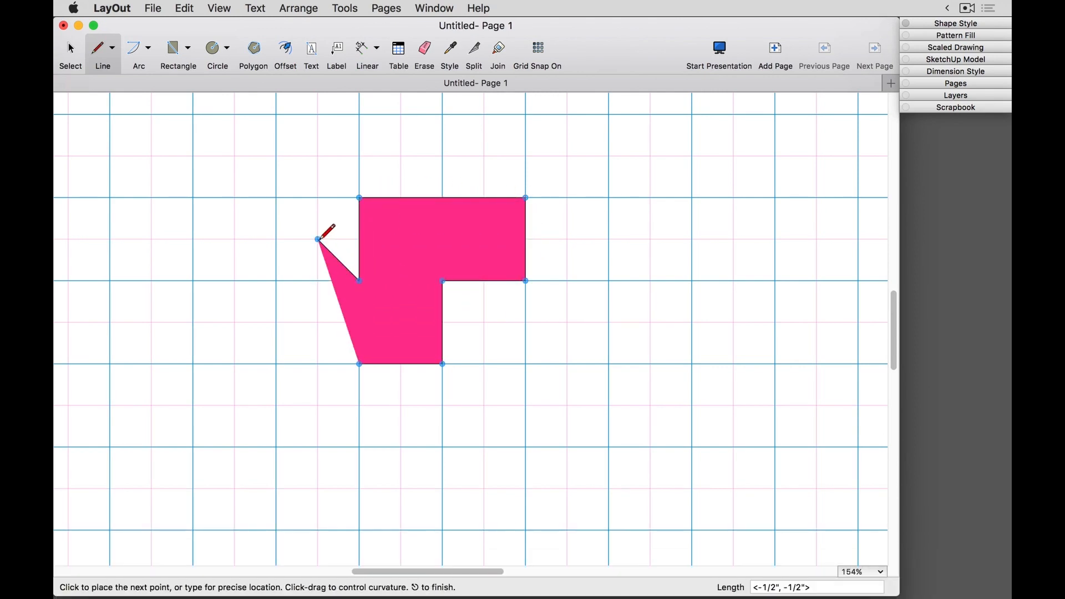
# Step: Continue the outline with a 1/2" by 1/2" diagonal up-left, 1/2" left and three 1/2" segments down, and finish the line
pyautogui.click(317, 240)
pyautogui.click(276, 240)
pyautogui.click(276, 280)
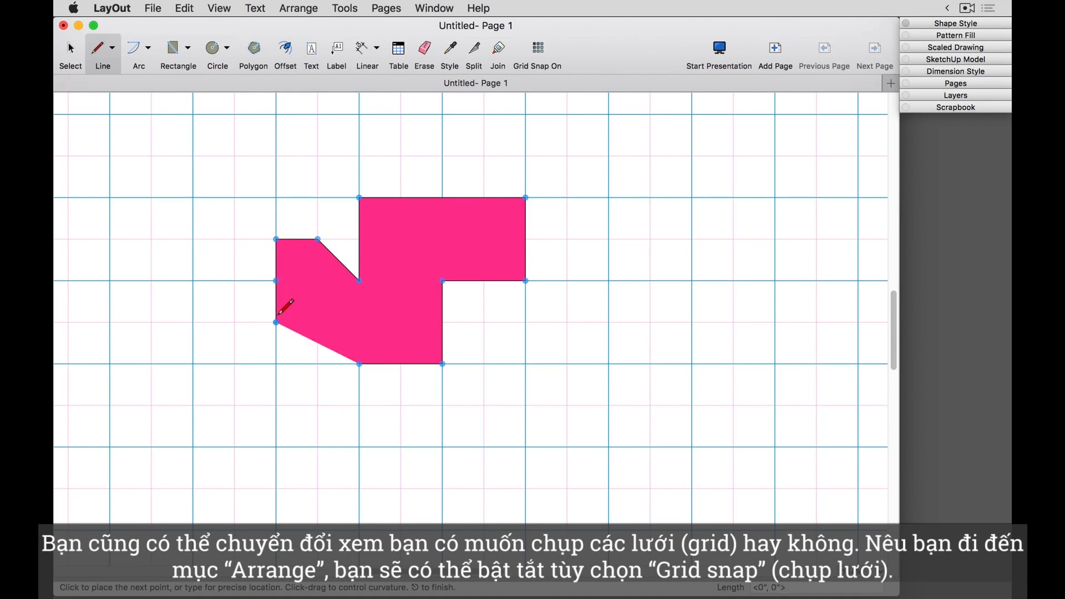
pyautogui.click(277, 321)
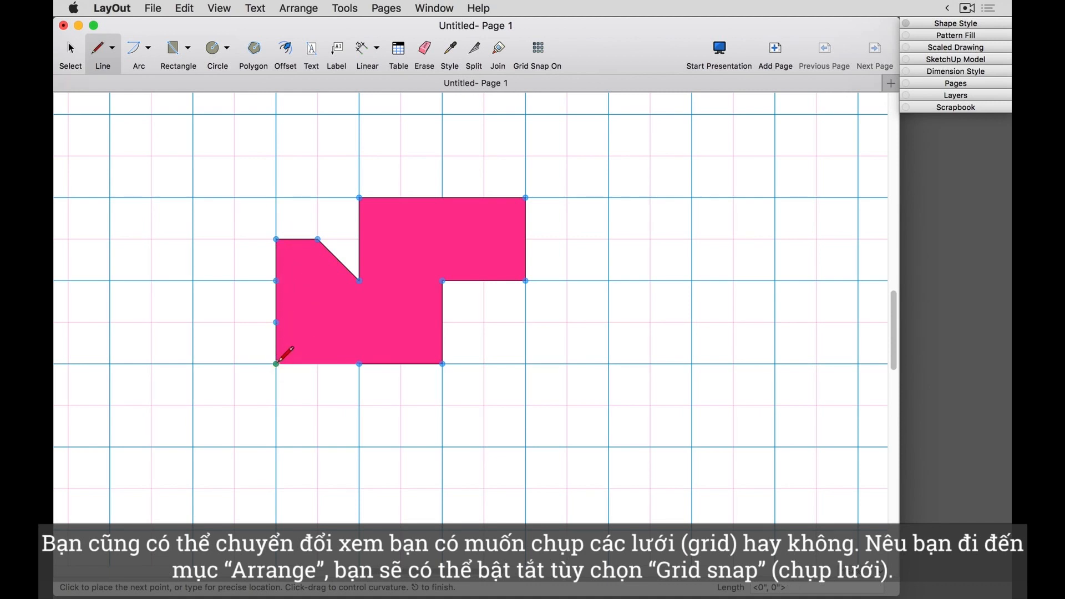
pyautogui.click(276, 364)
pyautogui.press('space')
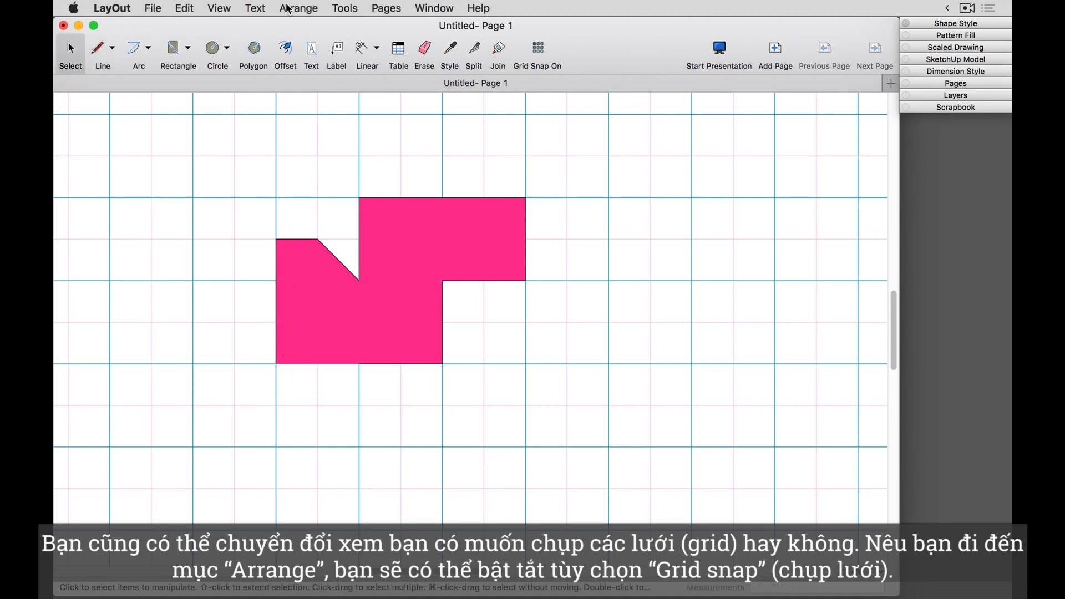
# Step: Turn off Grid Snap for the document
pyautogui.click(298, 8)
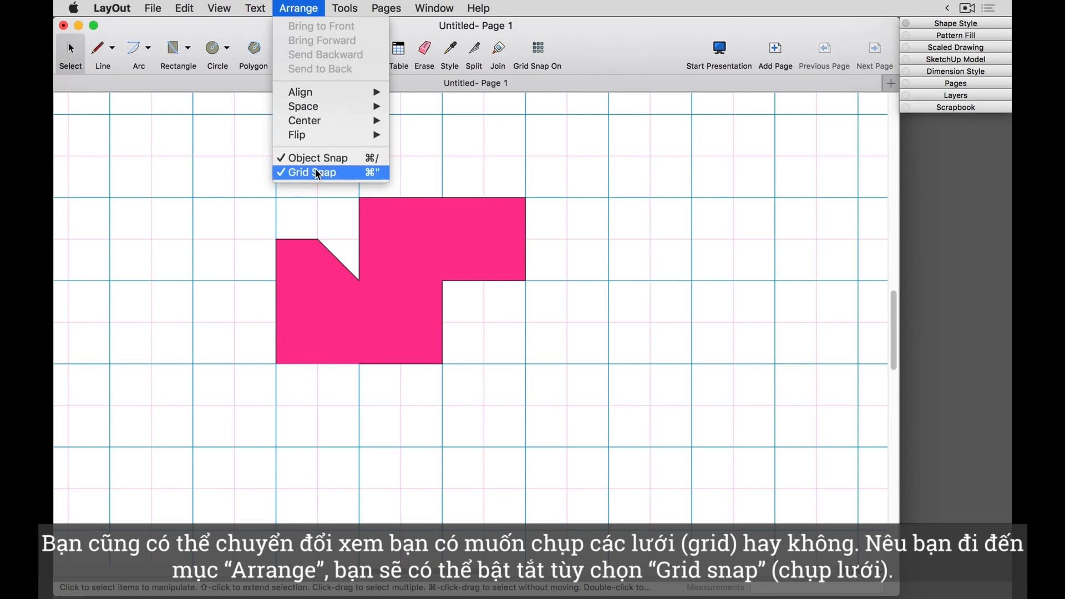
pyautogui.click(317, 174)
pyautogui.click(298, 8)
# Step: Look through the toolbar customization options for the Grid Snap tool and close them without changing the toolbar
pyautogui.click(219, 8)
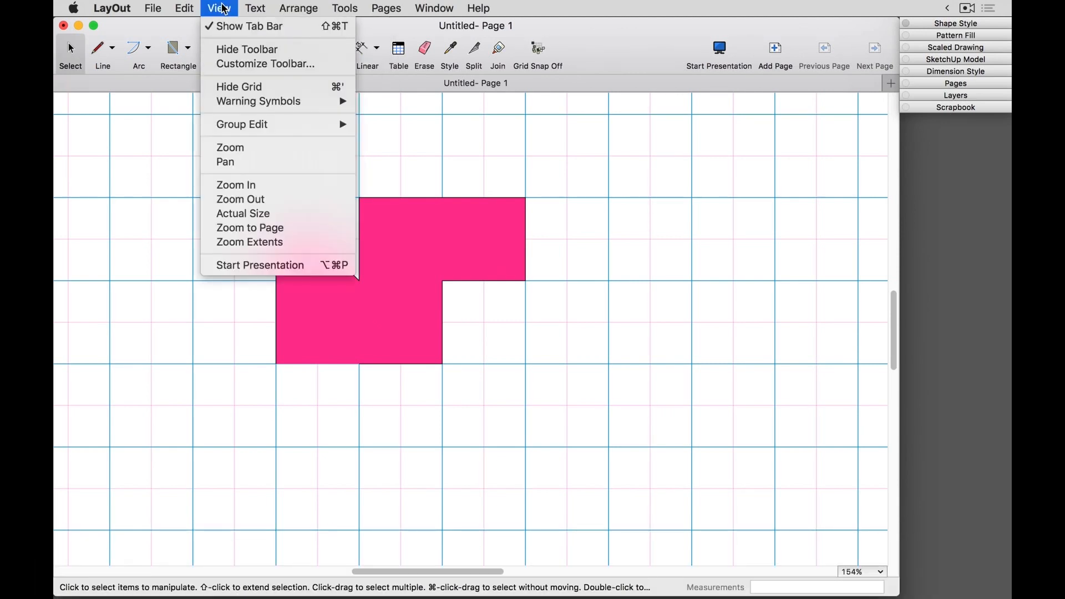
pyautogui.click(232, 64)
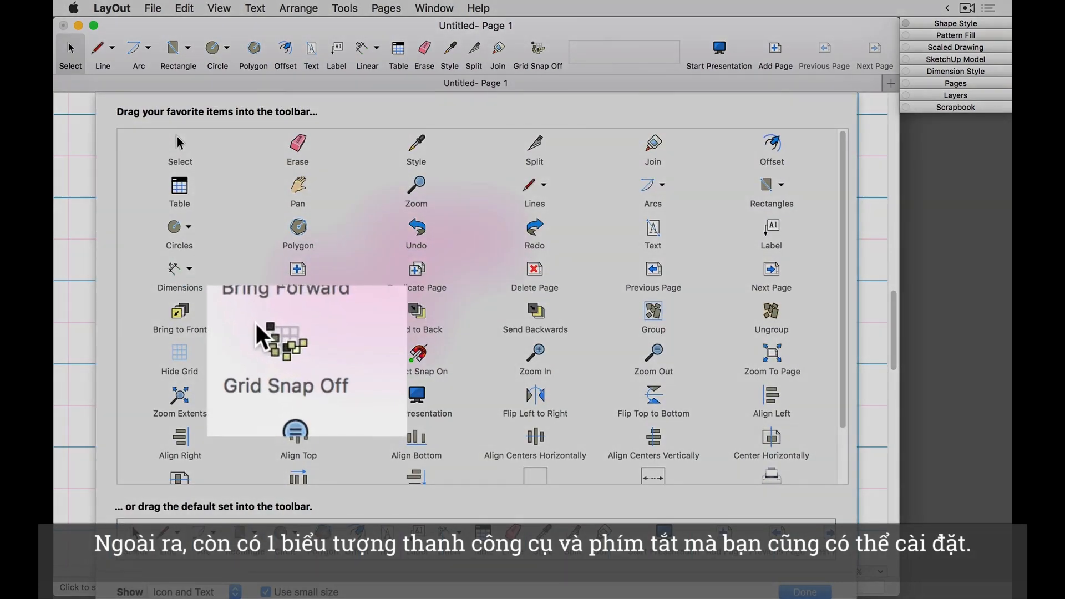
pyautogui.scroll(-1, 260, 325)
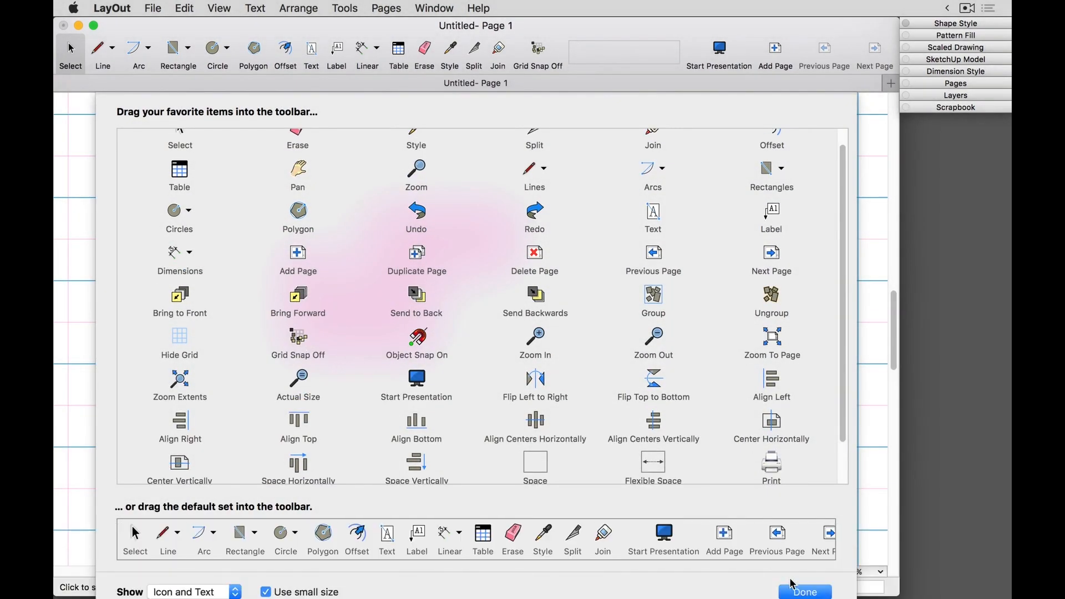
pyautogui.click(793, 587)
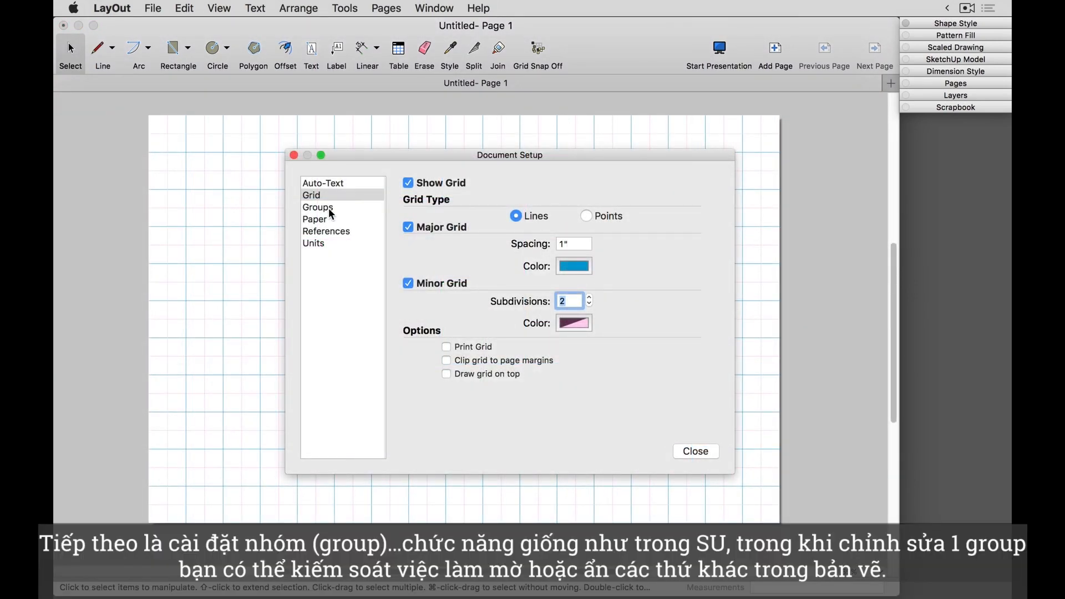
# Step: Enable hiding the rest of the document during group editing and open the left pink square's group for editing
pyautogui.click(319, 208)
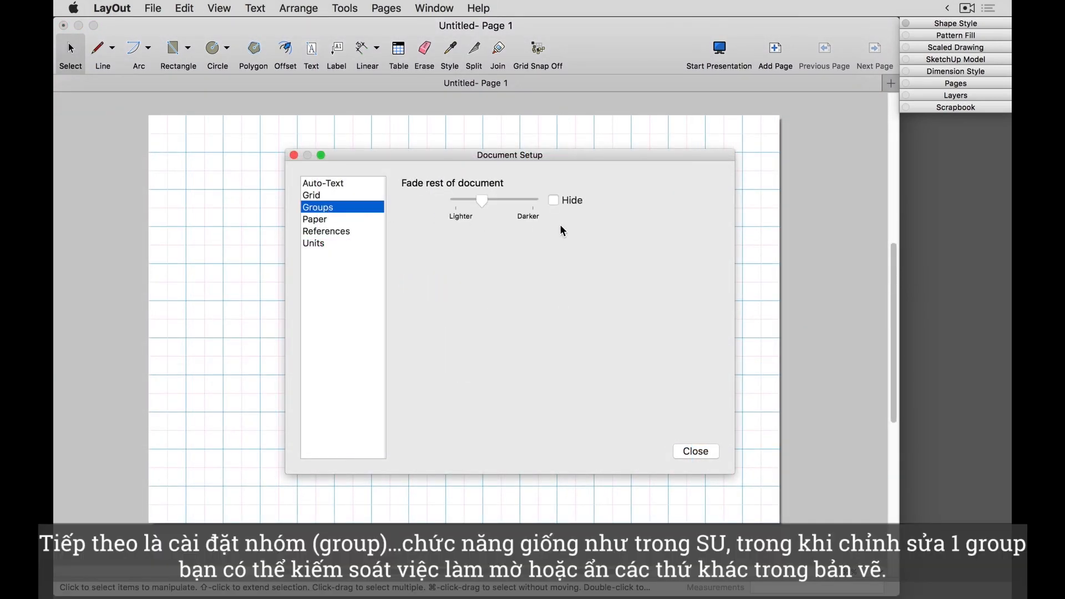
pyautogui.click(554, 201)
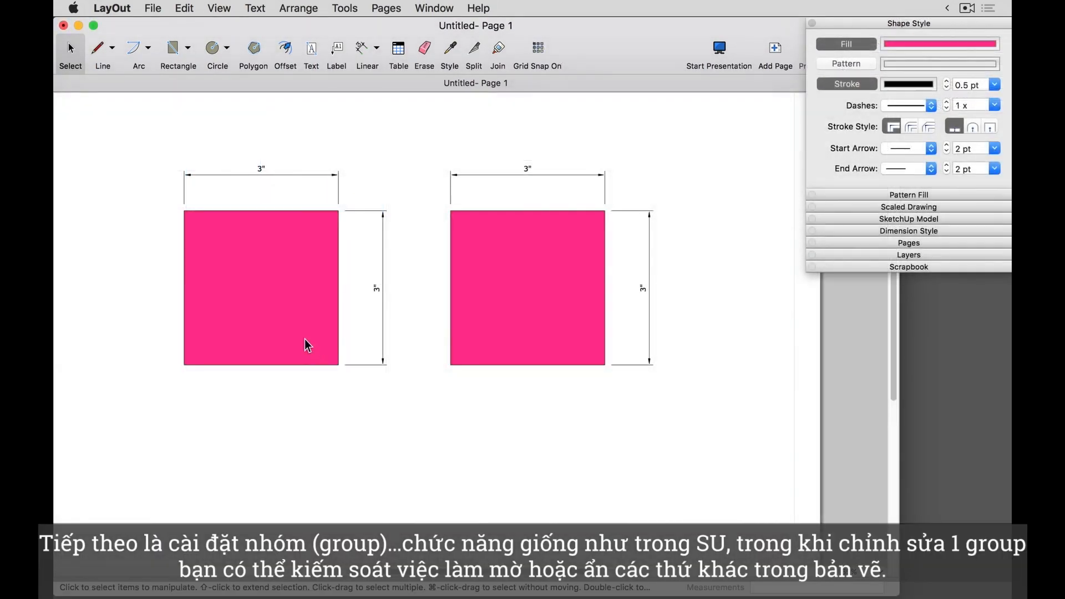
pyautogui.doubleClick(281, 309)
pyautogui.click(277, 305)
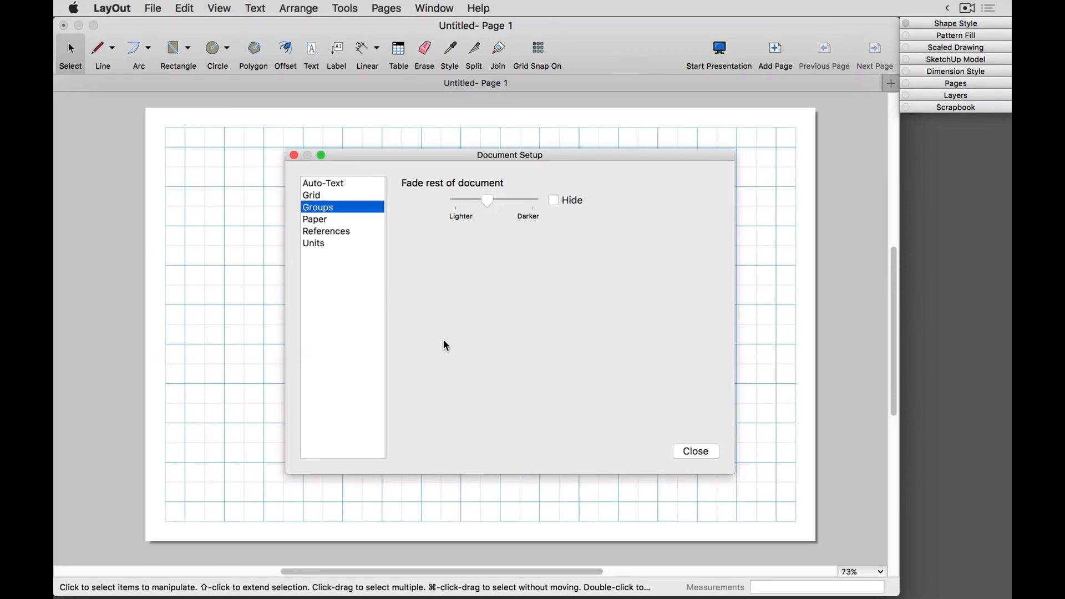
# Step: Set the document's paper size to 20" wide by 14" high
pyautogui.click(320, 223)
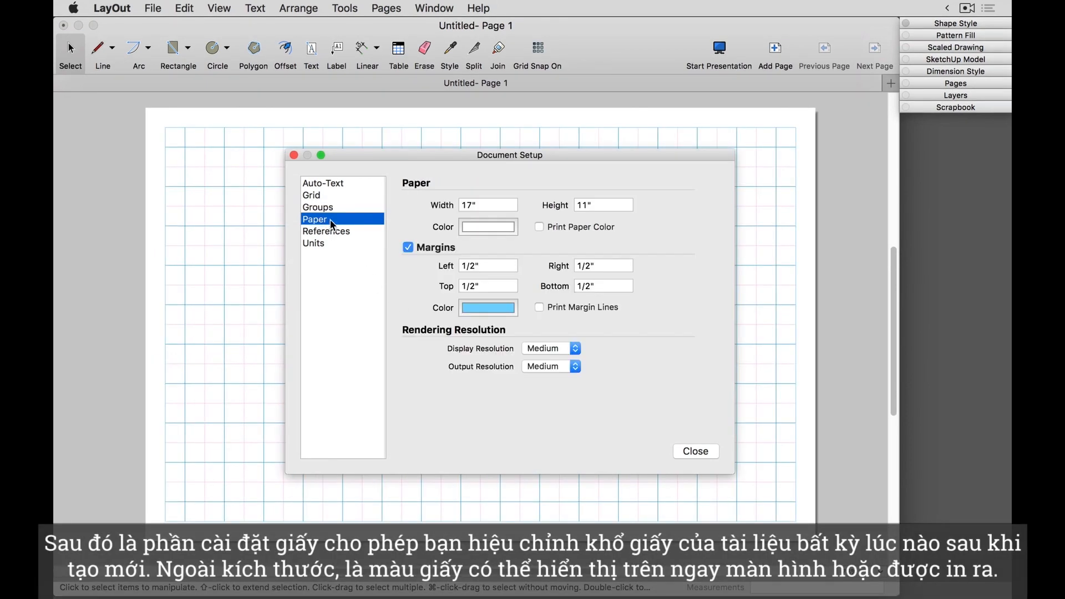
pyautogui.click(478, 206)
pyautogui.moveTo(478, 205); pyautogui.dragTo(451, 203)
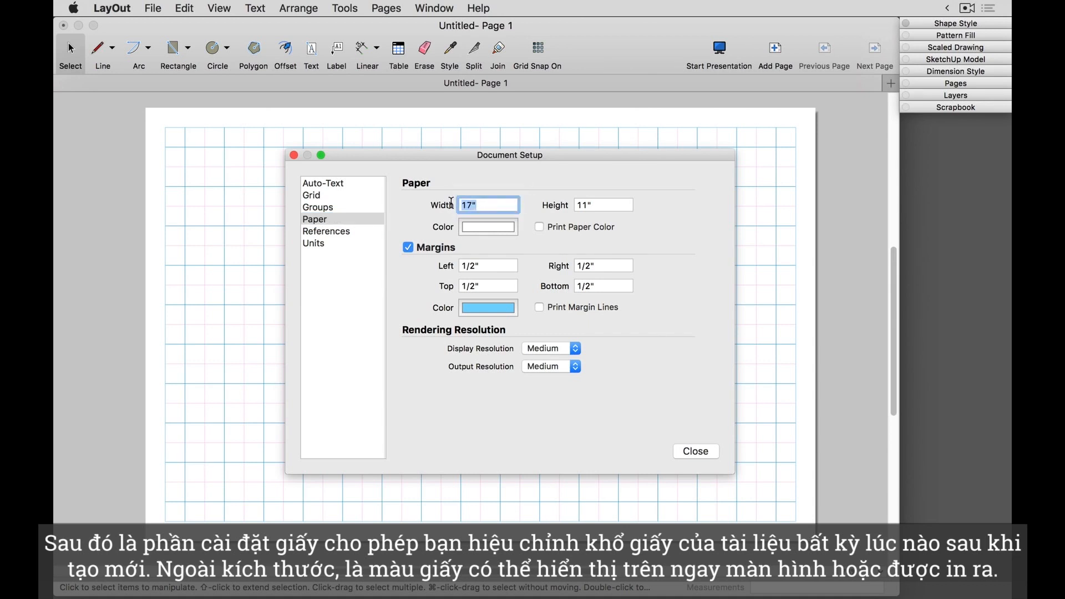
pyautogui.write('20')
pyautogui.press('Tab')
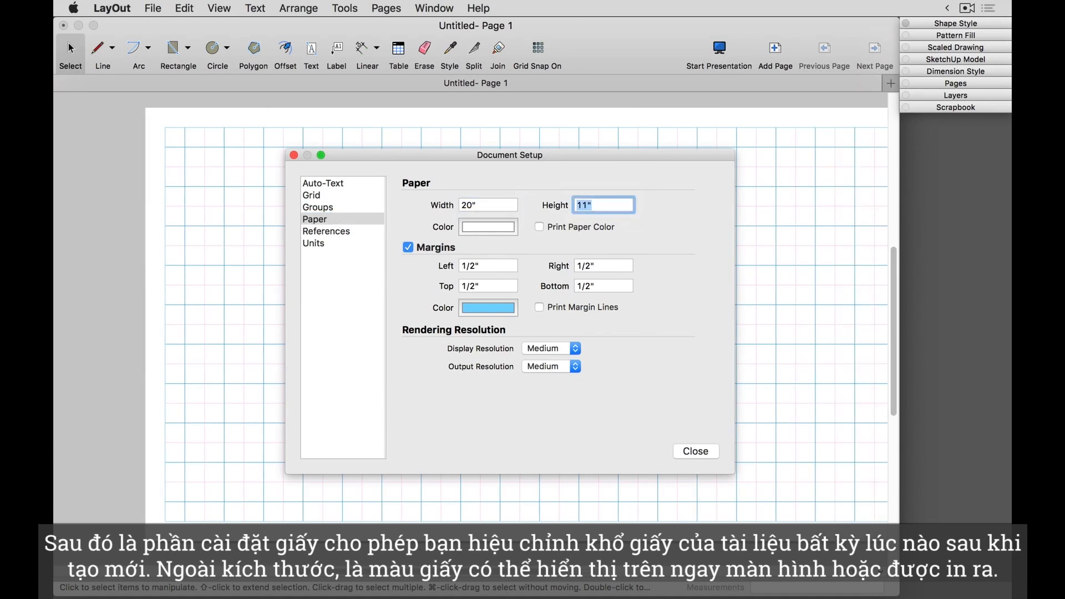
pyautogui.write('14')
pyautogui.press('Tab')
# Step: Try Silver as the paper color and toggle printing of the paper color
pyautogui.click(477, 227)
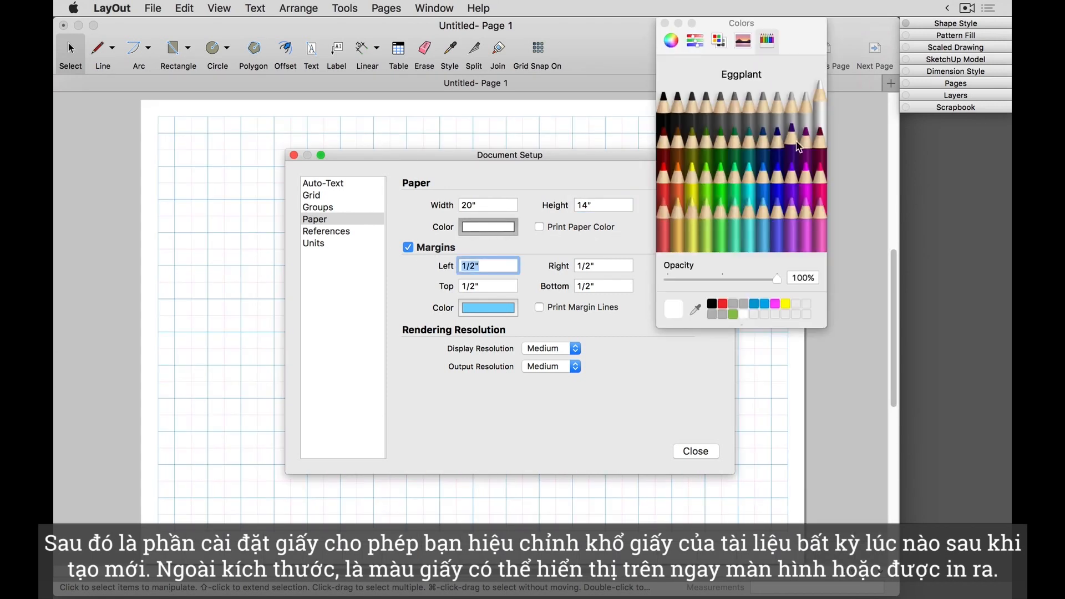
pyautogui.click(792, 111)
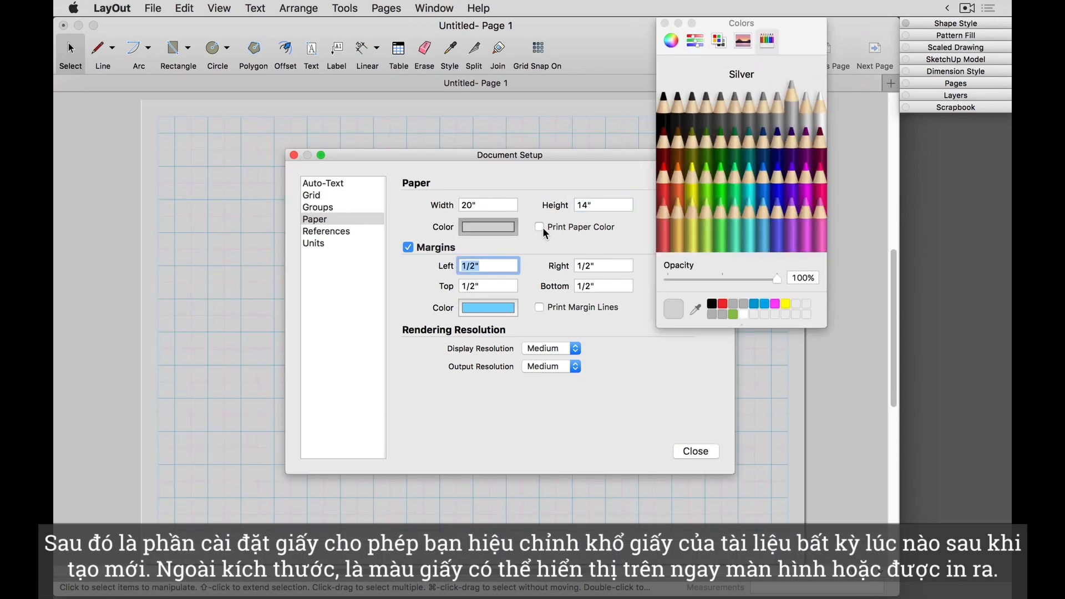
pyautogui.click(539, 228)
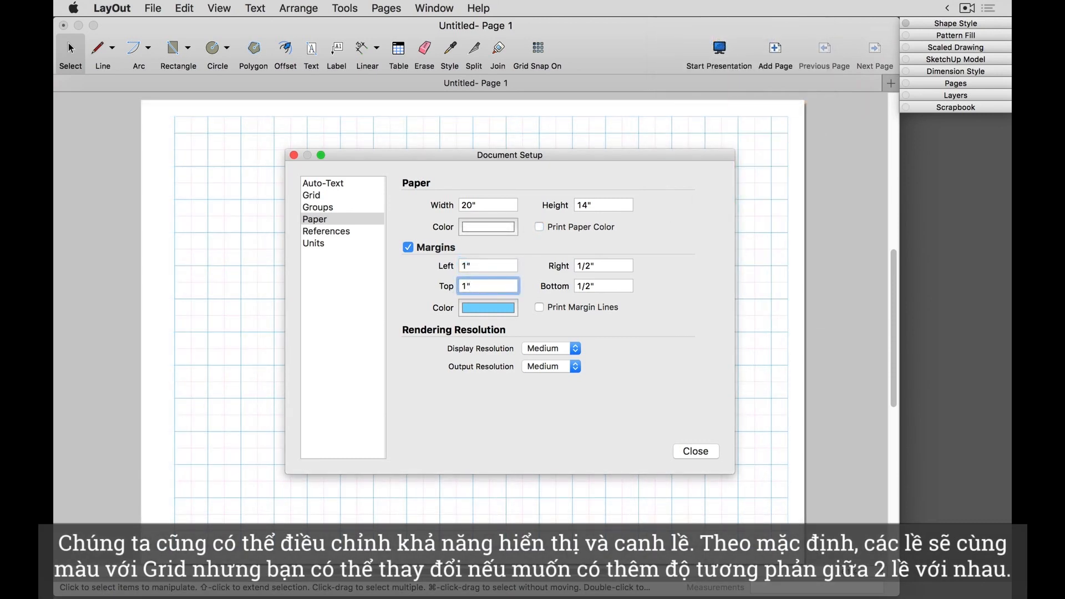
# Step: Set the left and top margins to 1", color the margin lines Strawberry and enable printing them
pyautogui.press('Tab')
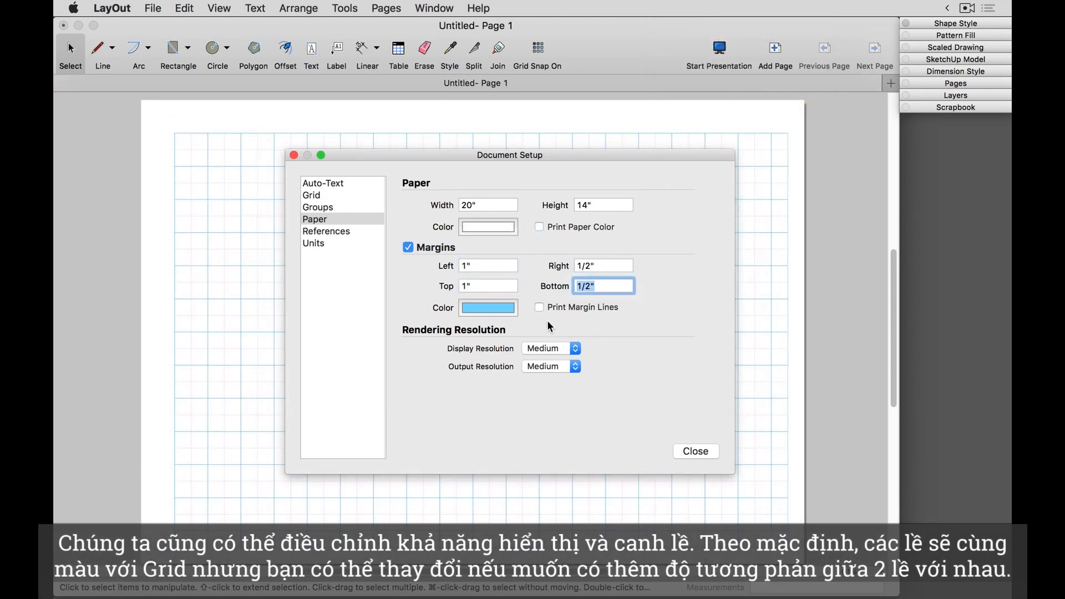
pyautogui.click(490, 305)
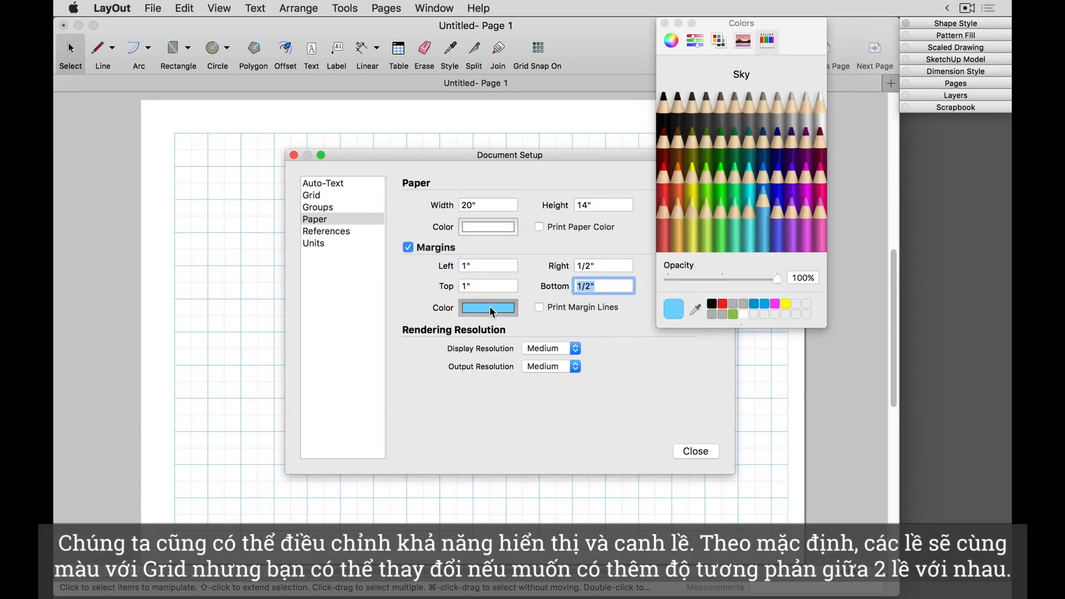
pyautogui.click(821, 177)
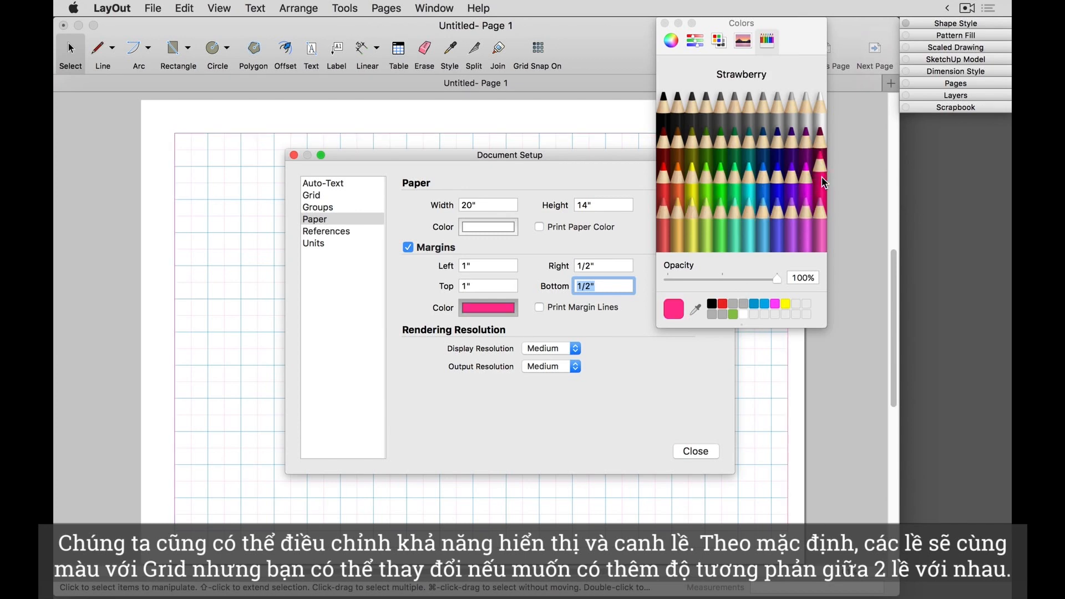
pyautogui.click(664, 23)
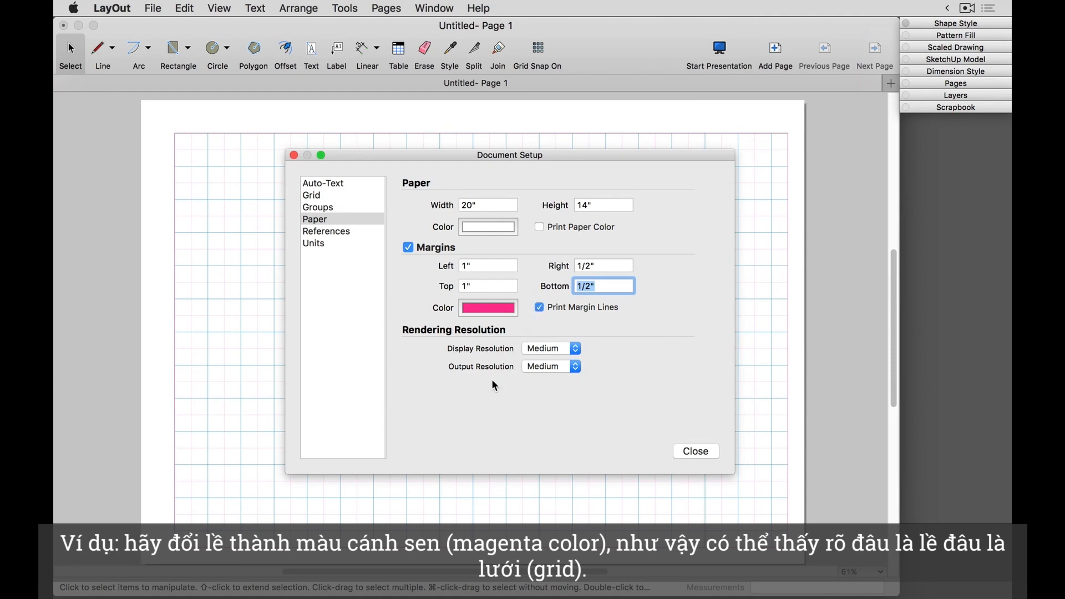
pyautogui.scroll(4, 254, 381)
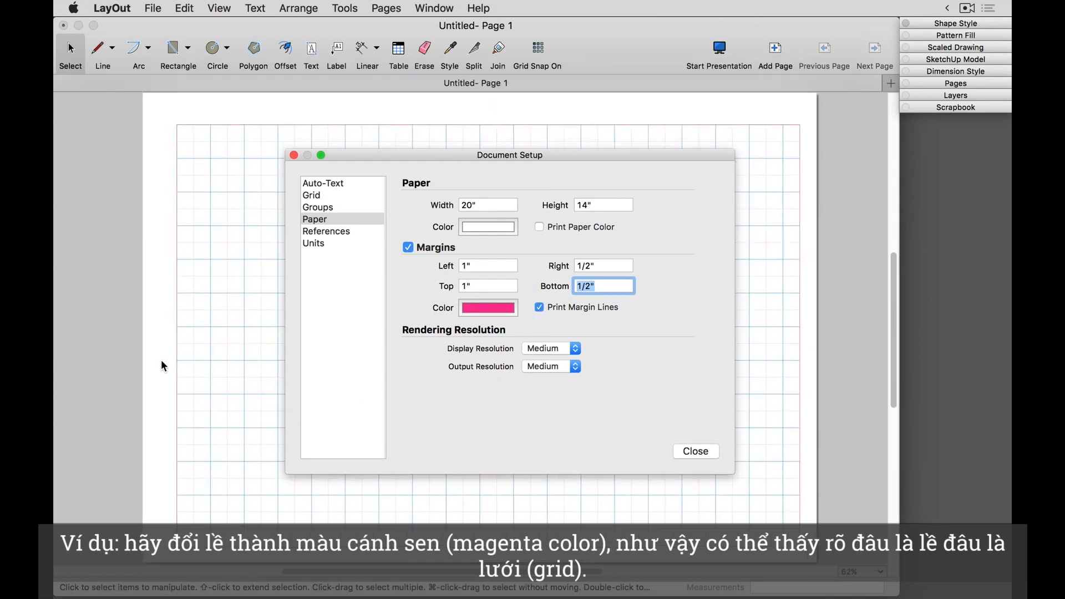
pyautogui.scroll(8, 183, 364)
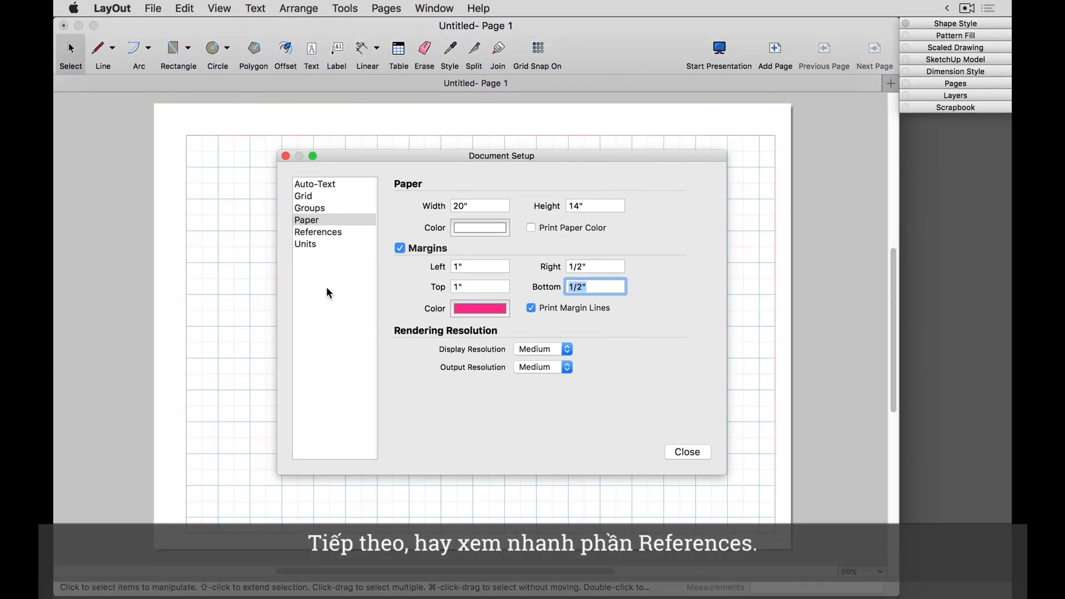
# Step: Review the document's References settings and the format choices for its length units
pyautogui.click(320, 233)
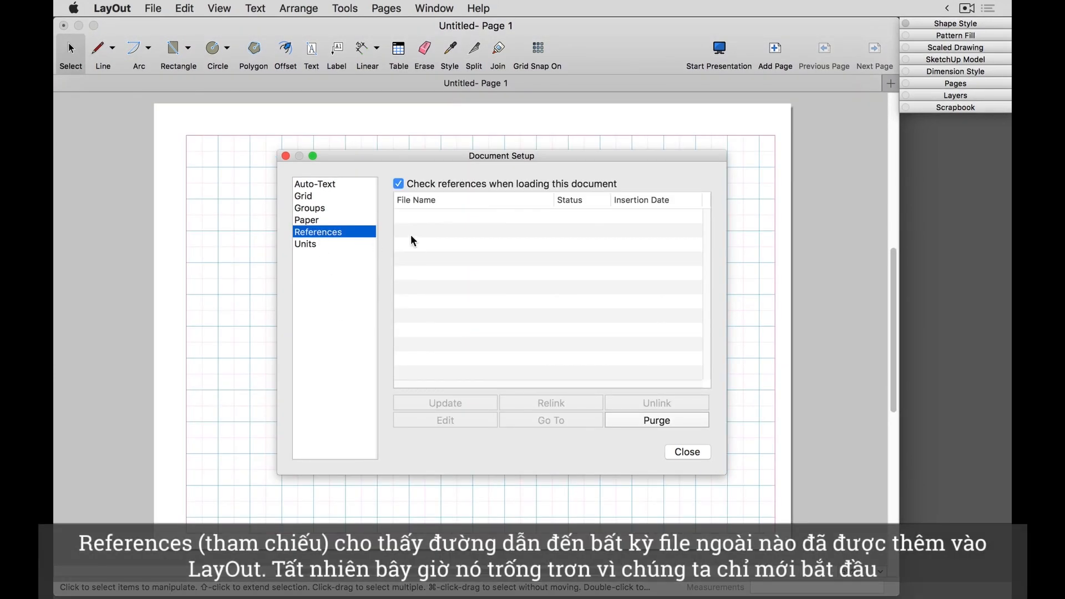
pyautogui.click(434, 227)
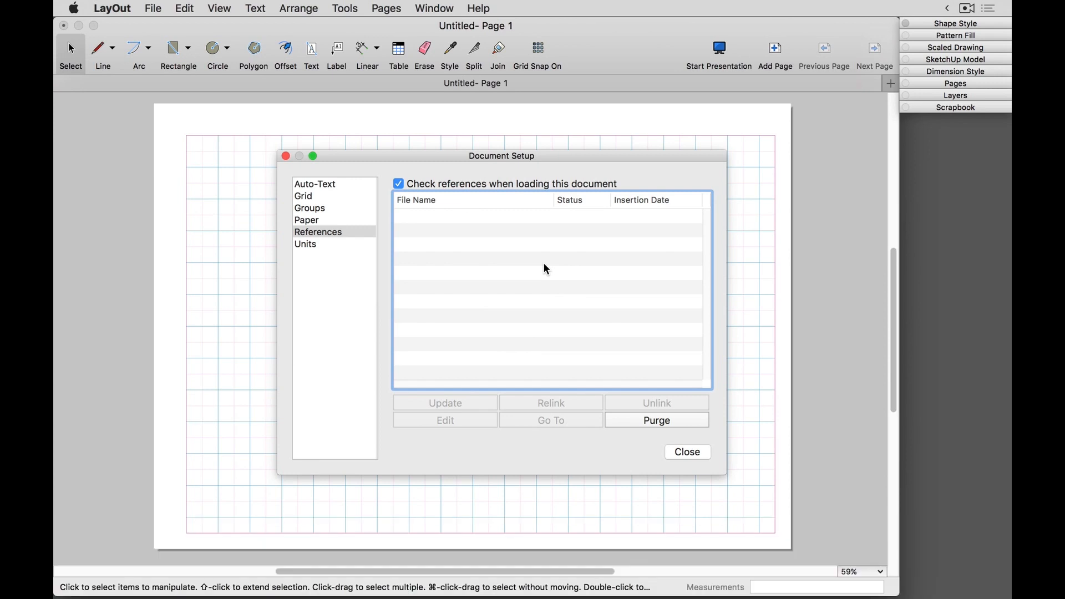
pyautogui.click(306, 245)
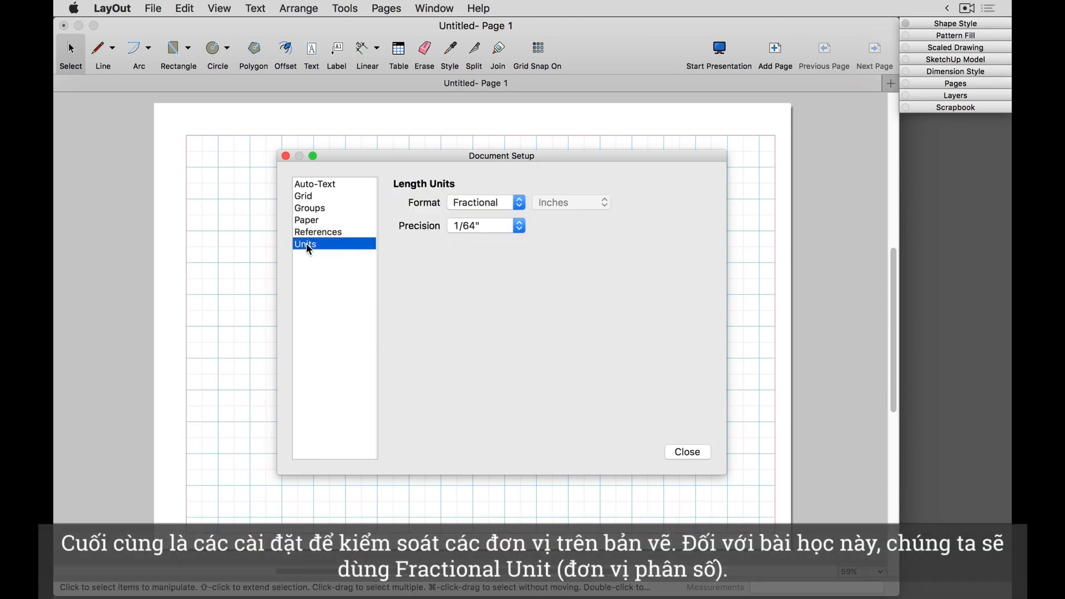
pyautogui.click(478, 202)
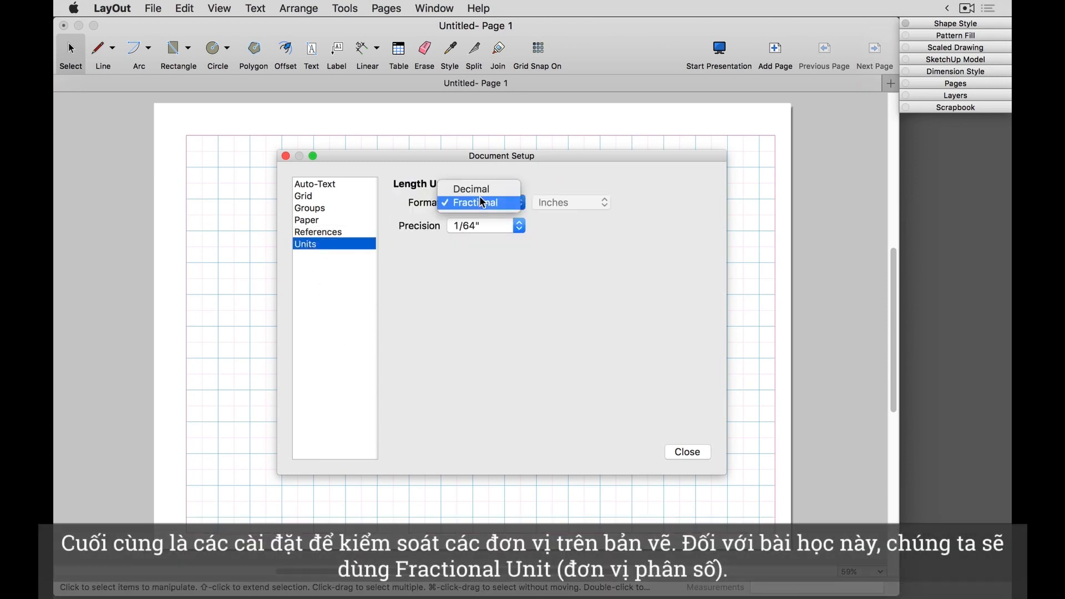
pyautogui.click(479, 204)
pyautogui.click(477, 201)
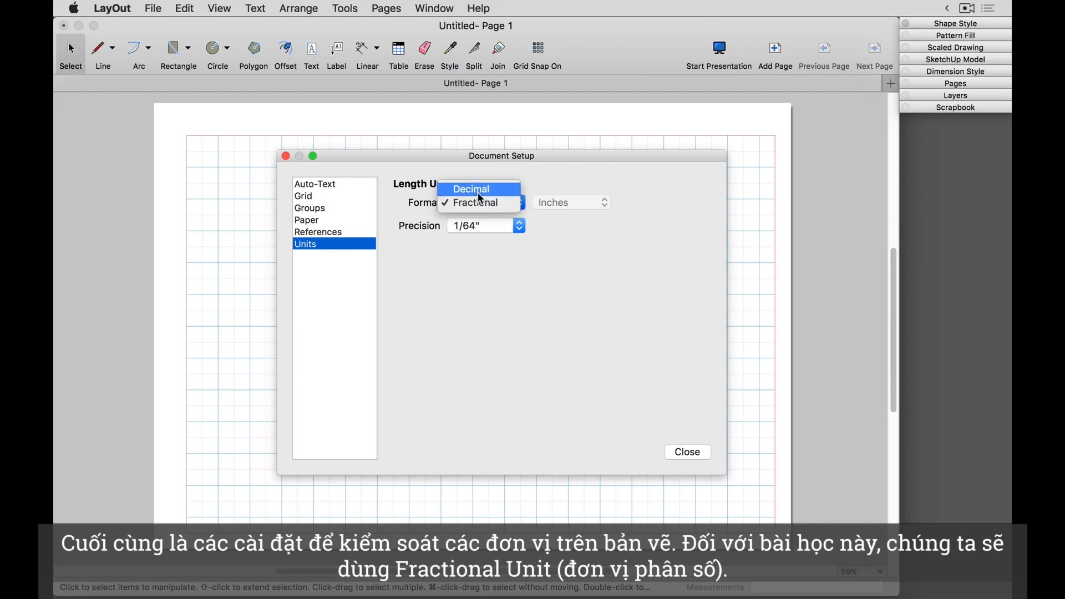
# Step: Try the Decimal length format and look through its unit and precision choices
pyautogui.click(478, 190)
pyautogui.click(554, 202)
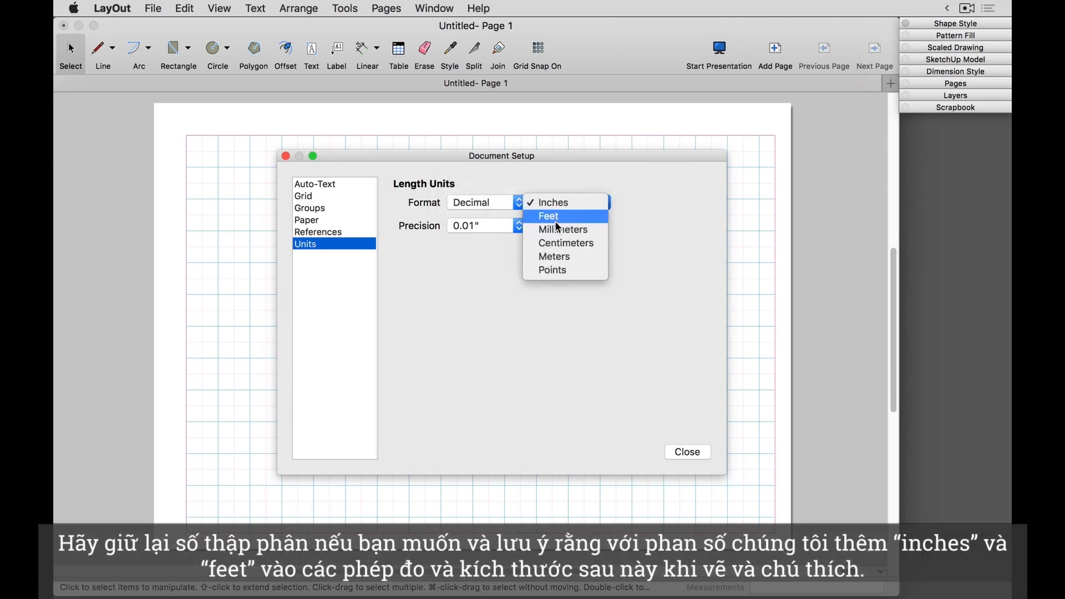
pyautogui.click(505, 187)
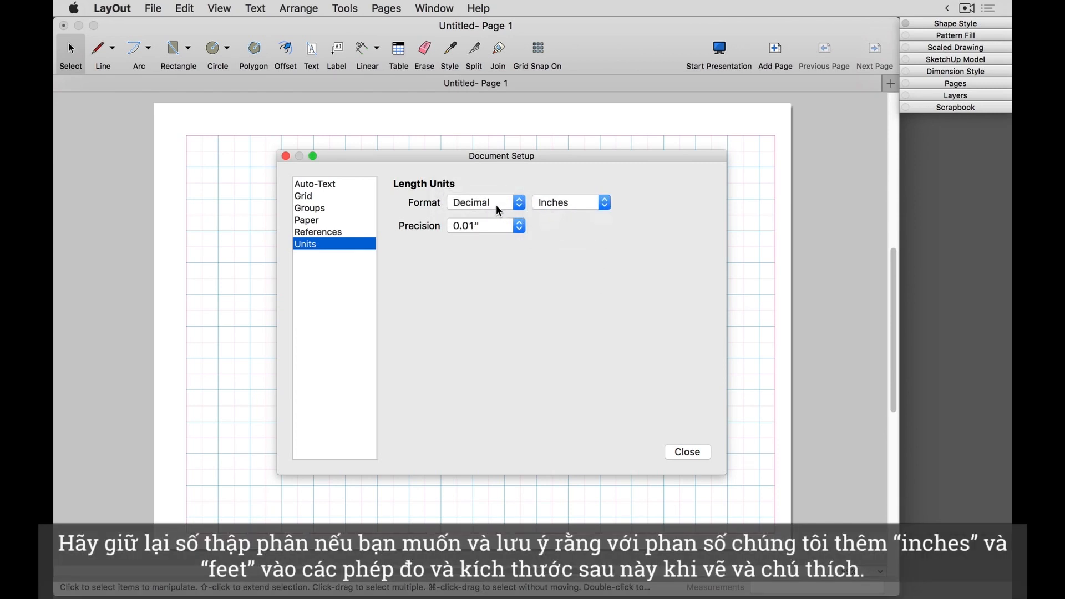
pyautogui.click(487, 221)
pyautogui.click(488, 223)
# Step: Set the length units format to Fractional and close the document setup
pyautogui.click(484, 204)
pyautogui.click(484, 216)
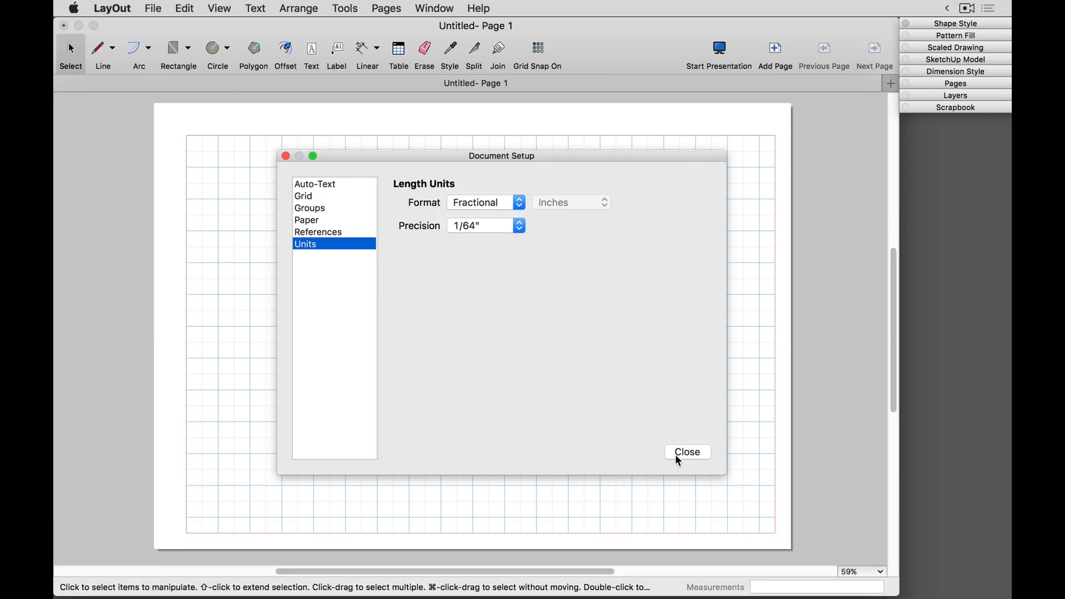
pyautogui.click(688, 453)
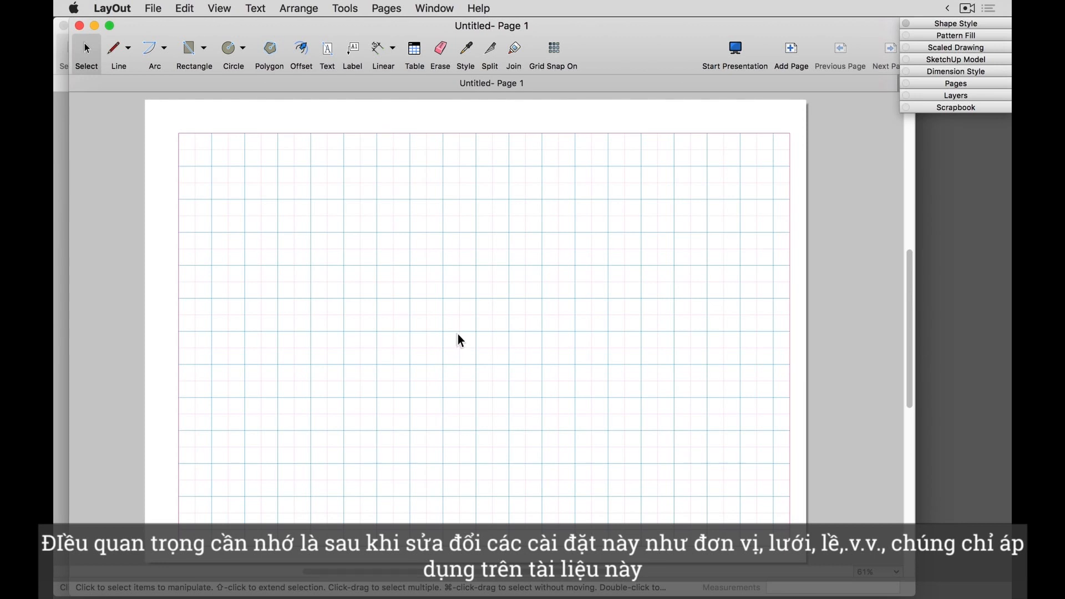
# Step: Start a new document
pyautogui.click(158, 10)
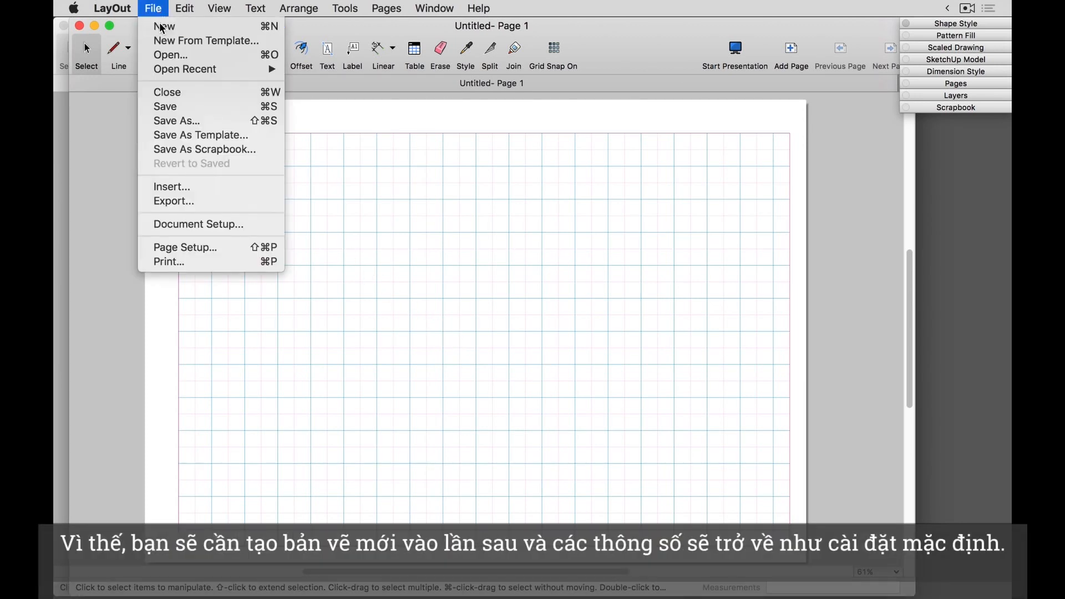
pyautogui.click(159, 24)
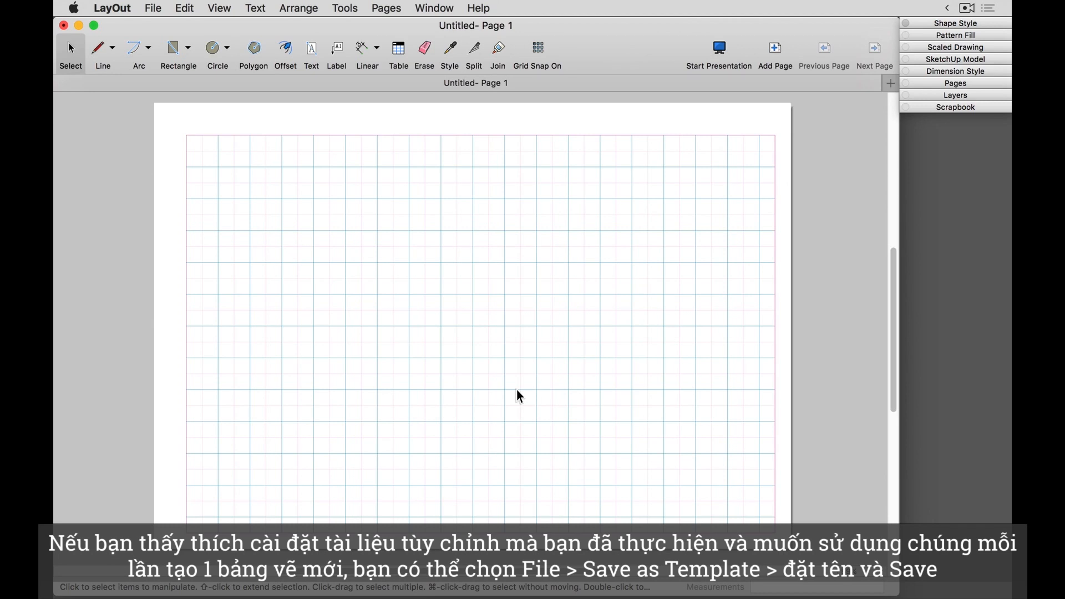
# Step: Save the customized document as a template named "New Template" in the LayOut Templates folder
pyautogui.click(153, 8)
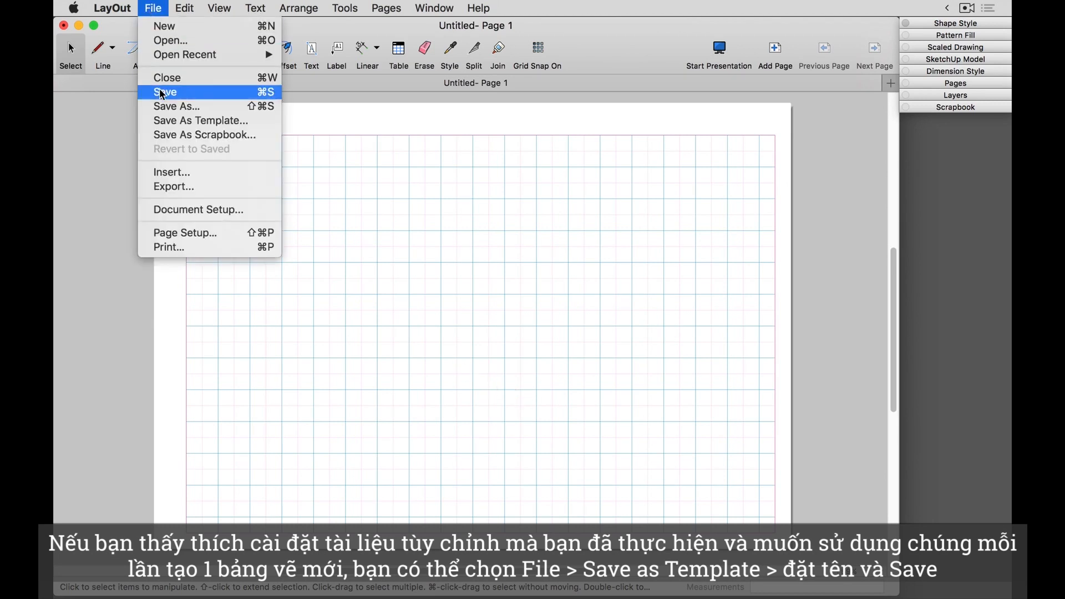
pyautogui.click(165, 122)
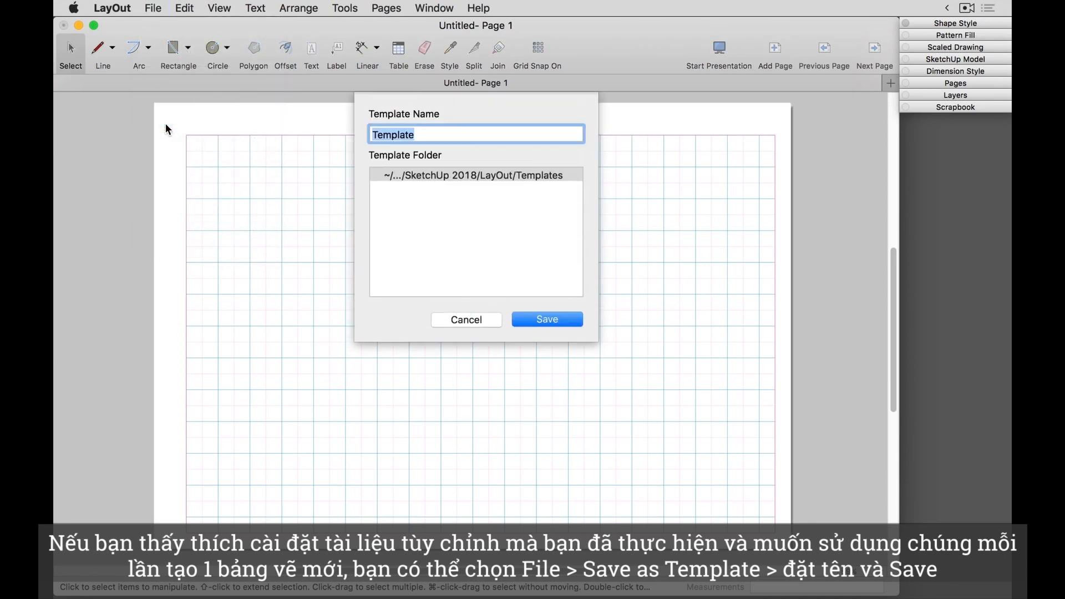
pyautogui.write('New Template')
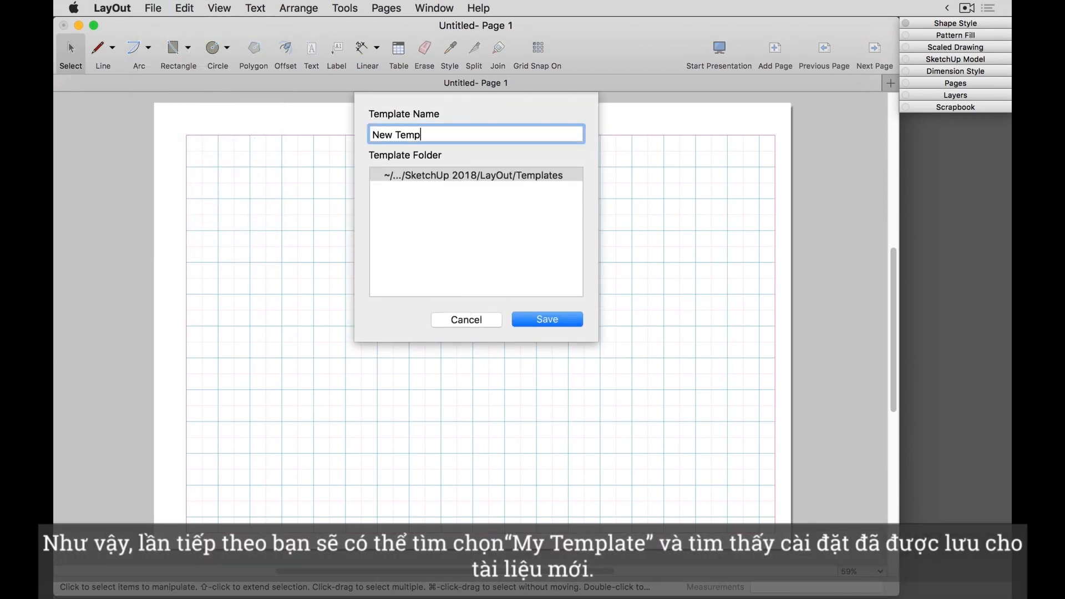
pyautogui.click(550, 320)
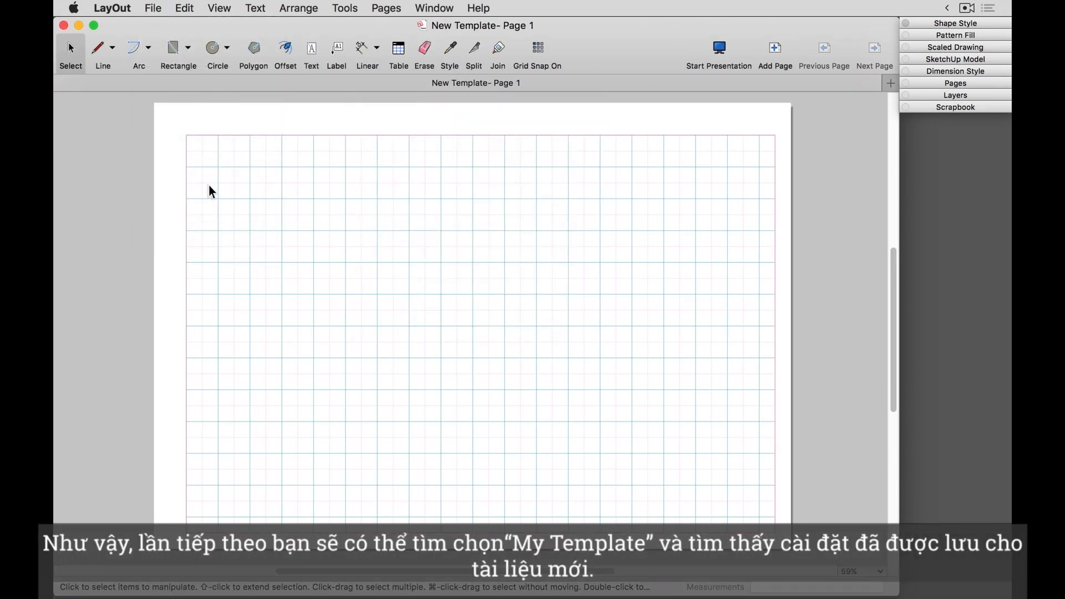
# Step: Create a new document from New Template in My Templates, with that template set to always be used
pyautogui.click(153, 8)
pyautogui.click(156, 24)
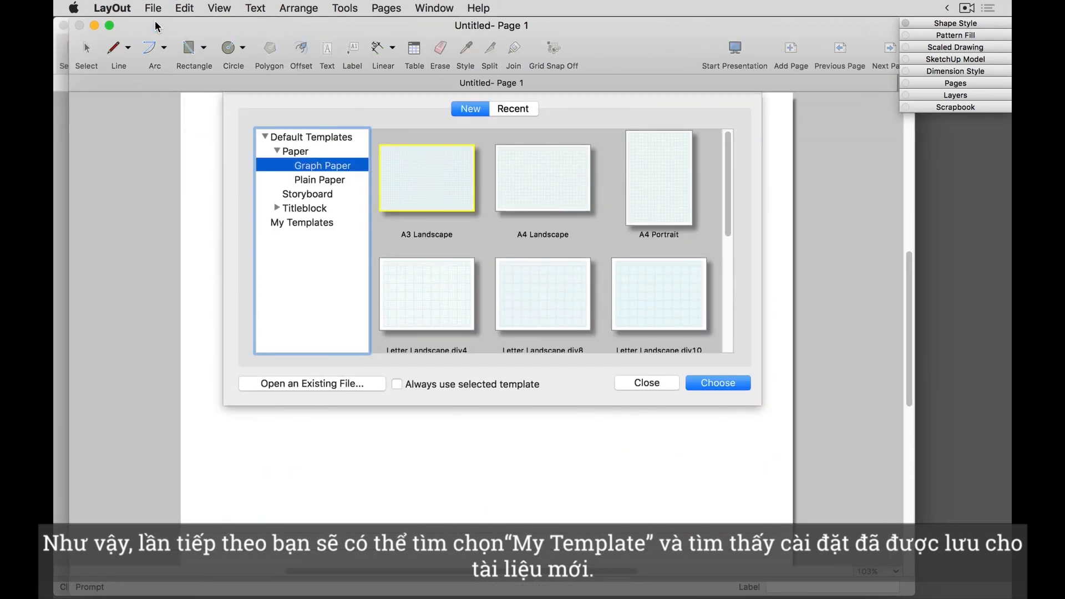
pyautogui.click(296, 222)
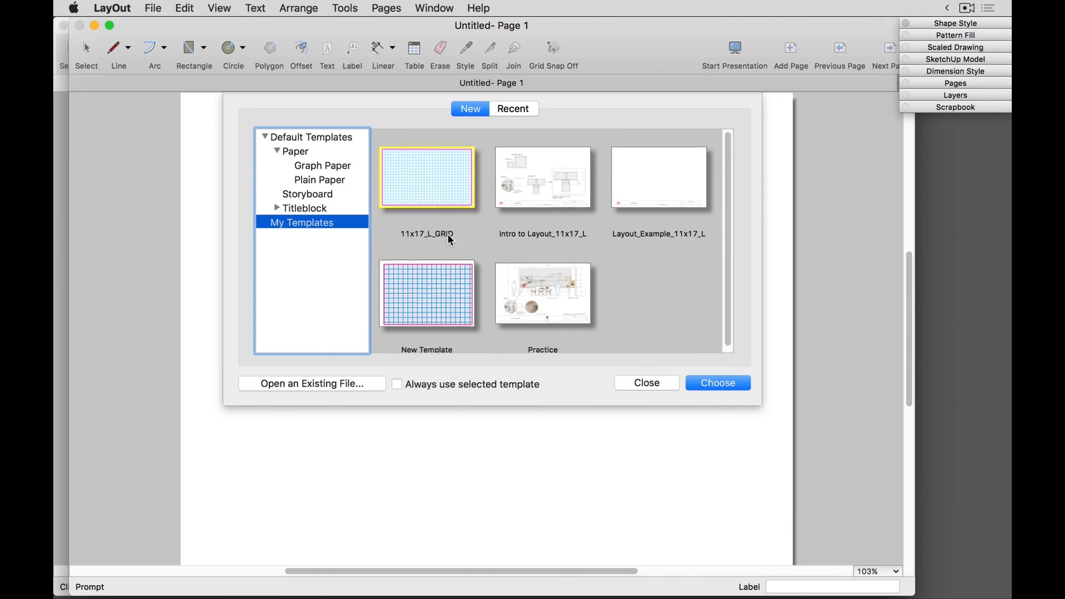
pyautogui.click(428, 285)
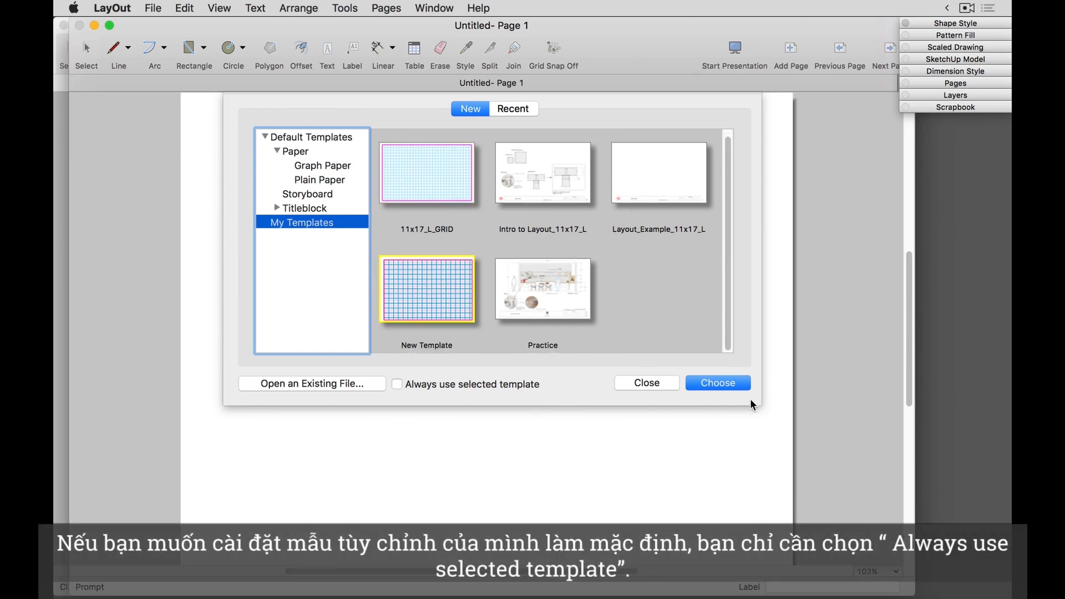
pyautogui.click(397, 383)
pyautogui.click(728, 383)
pyautogui.scroll(-1, 544, 361)
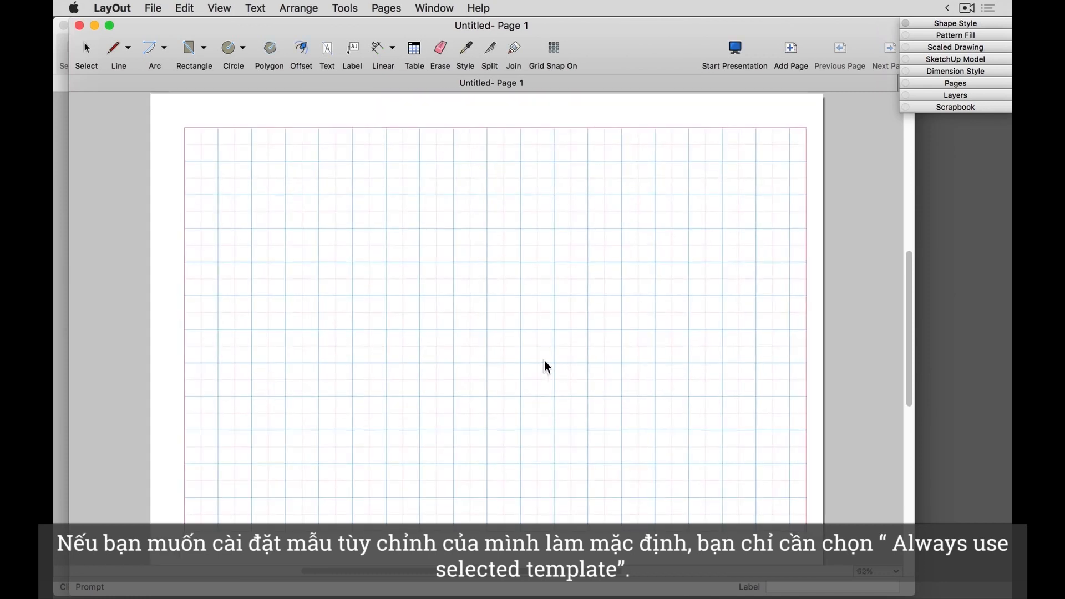
pyautogui.moveTo(597, 394)
pyautogui.mouseDown(button='middle')
pyautogui.moveTo(580, 383)
pyautogui.moveTo(584, 394)
pyautogui.mouseUp(button='middle')
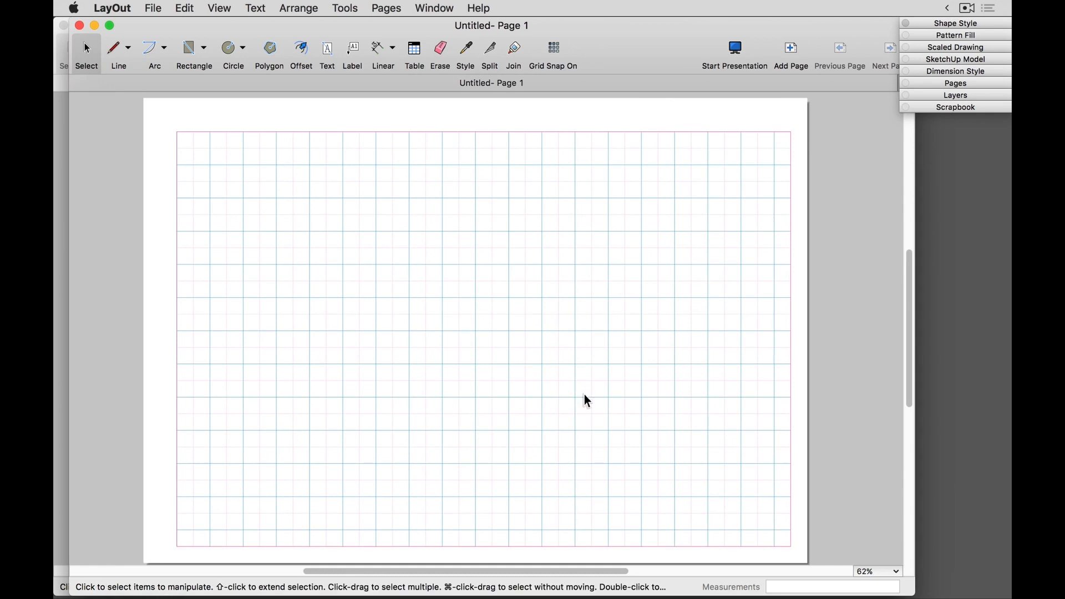